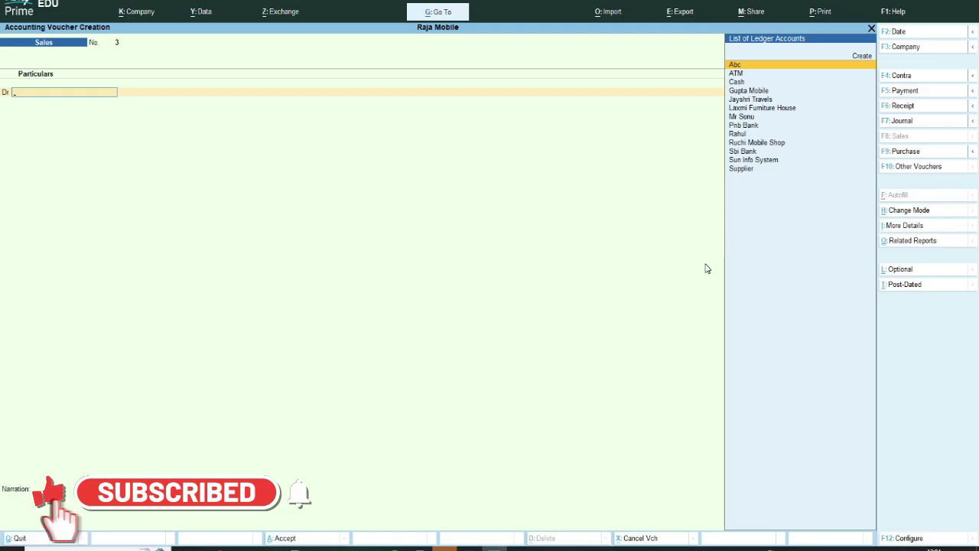
Step: Start a new ledger named Upi, leaving its Under group field empty
{"action": "key", "text": "ctrl"}
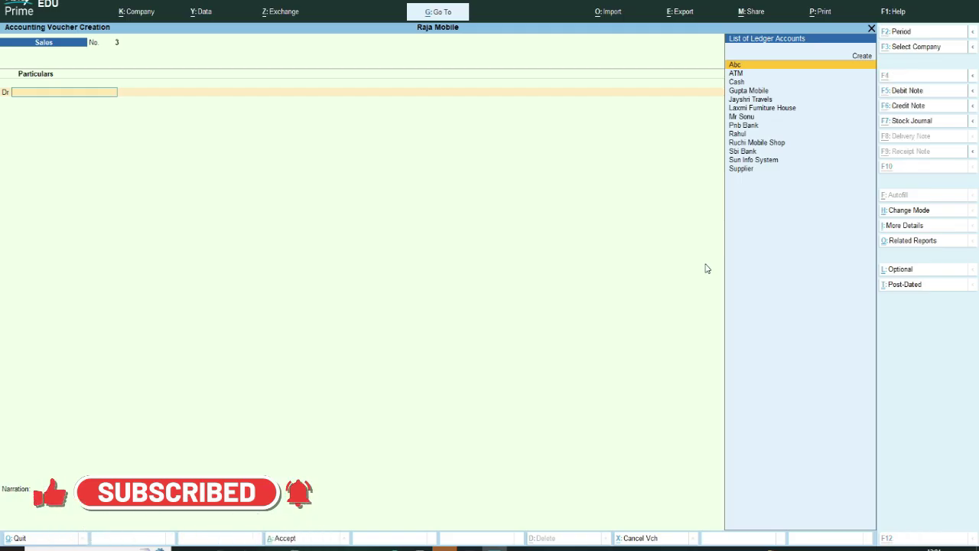
{"action": "key", "text": "alt+c"}
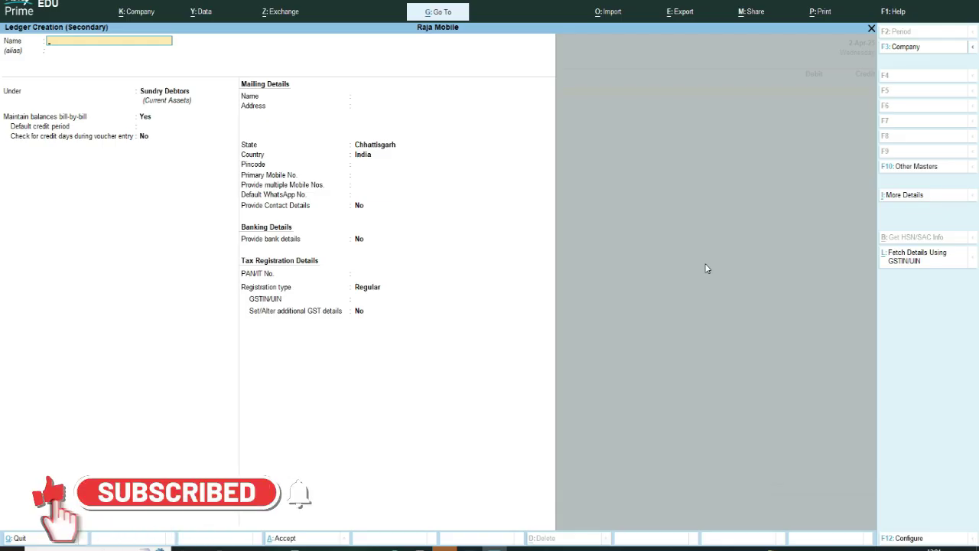
{"action": "type", "text": "U"}
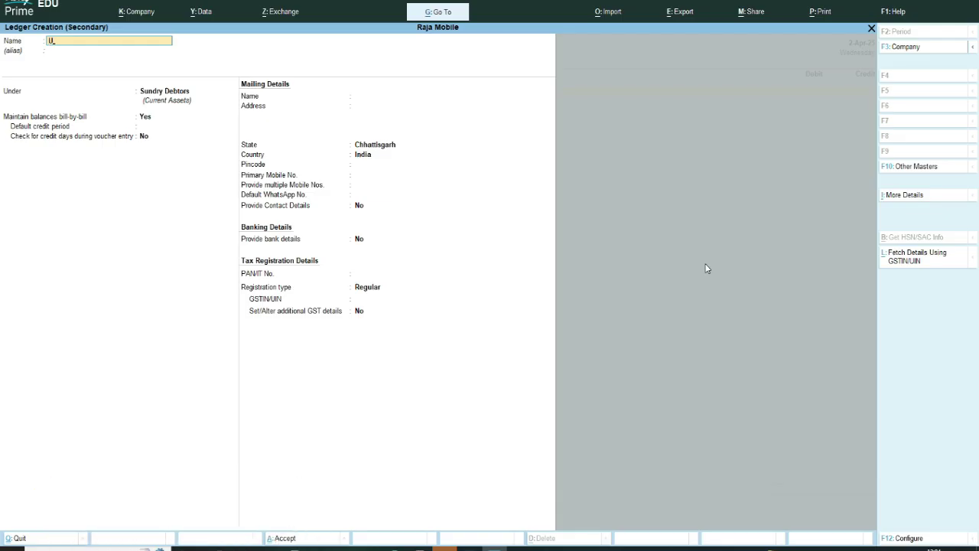
{"action": "type", "text": "pi"}
{"action": "key", "text": "Return"}
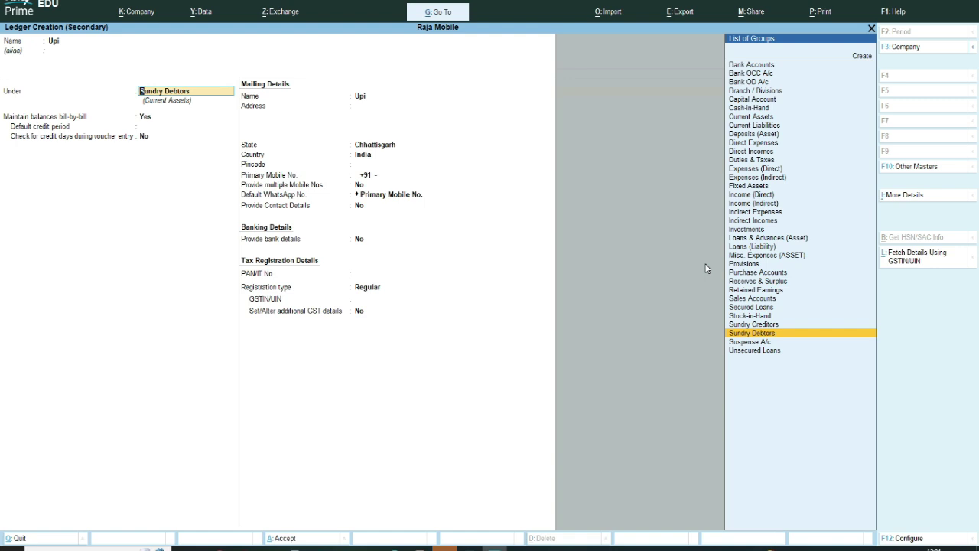
{"action": "type", "text": "s"}
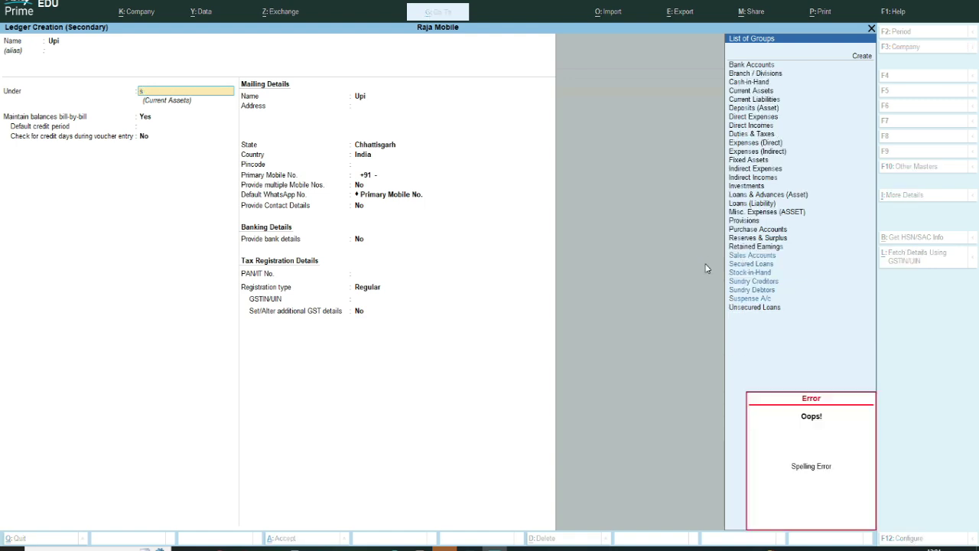
{"action": "type", "text": "s"}
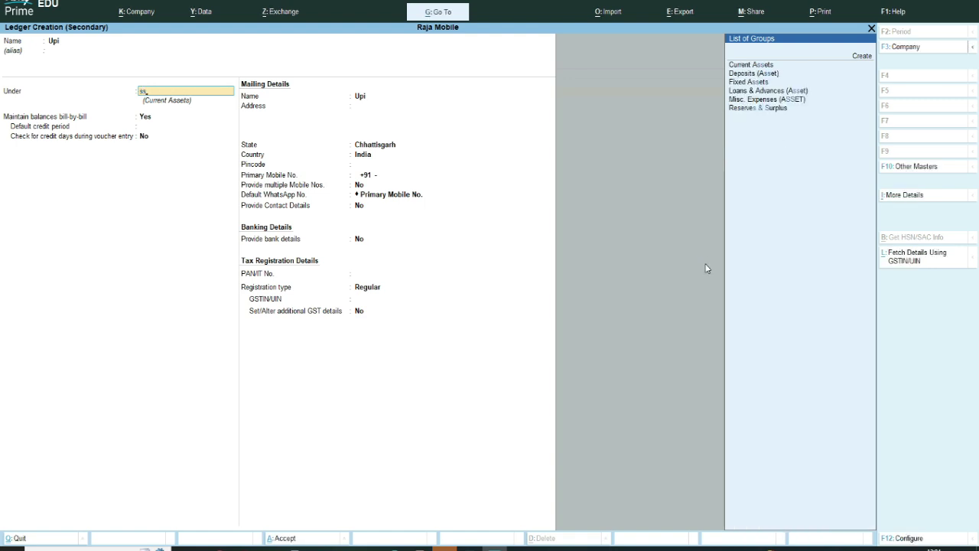
{"action": "key", "text": "BackSpace"}
{"action": "key", "text": "BackSpace"}
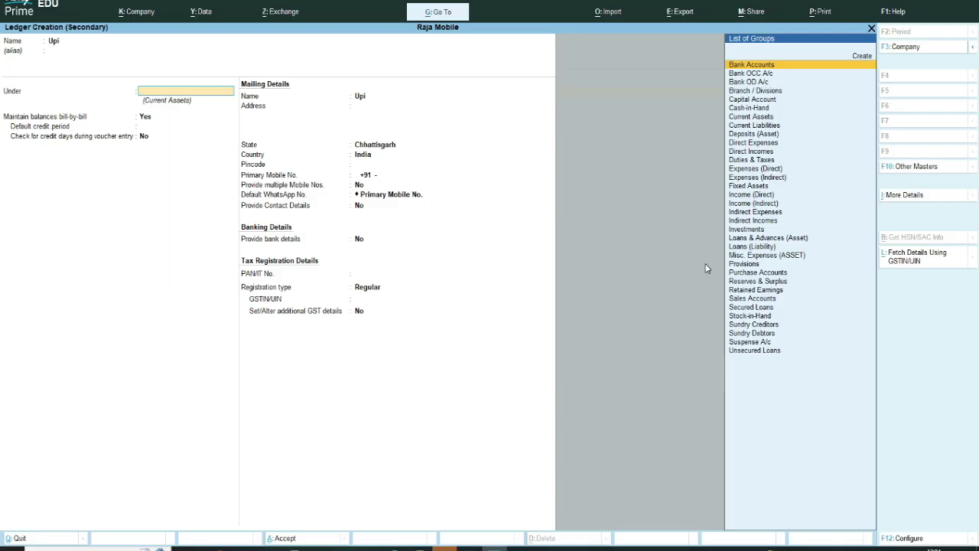
{"action": "type", "text": "s"}
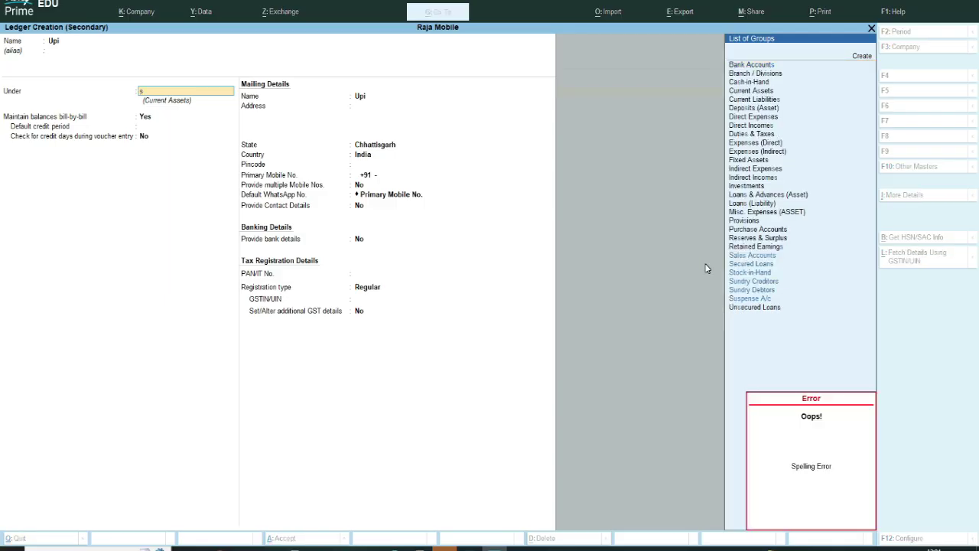
{"action": "key", "text": "BackSpace"}
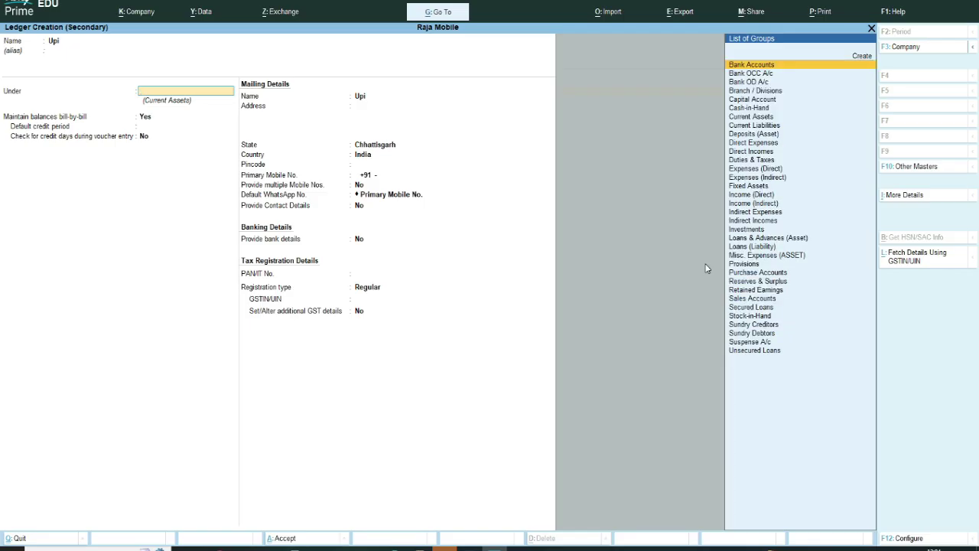
Step: Create the group Sbi Bnak under Bank Accounts and save the Upi ledger under it
{"action": "key", "text": "alt+c"}
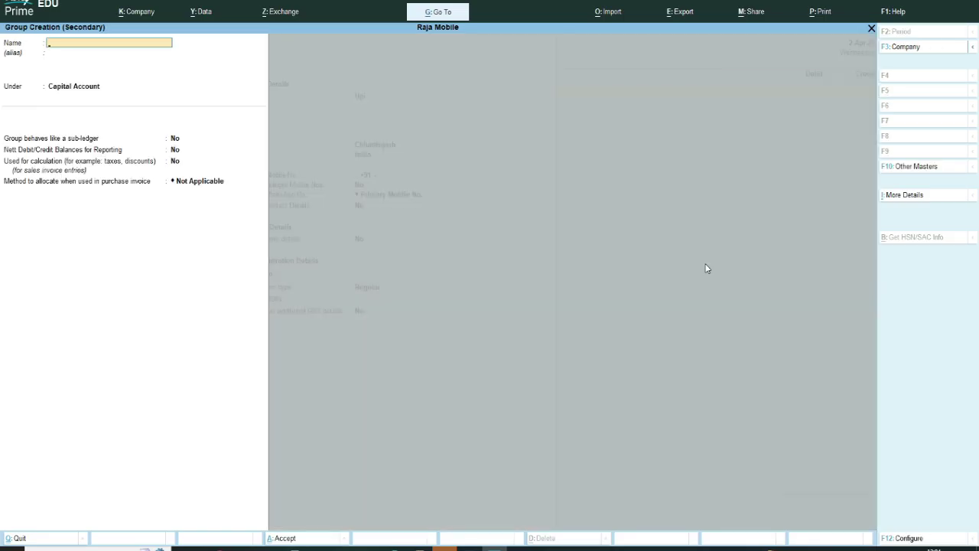
{"action": "type", "text": "Sbi Bnak"}
{"action": "key", "text": "Return"}
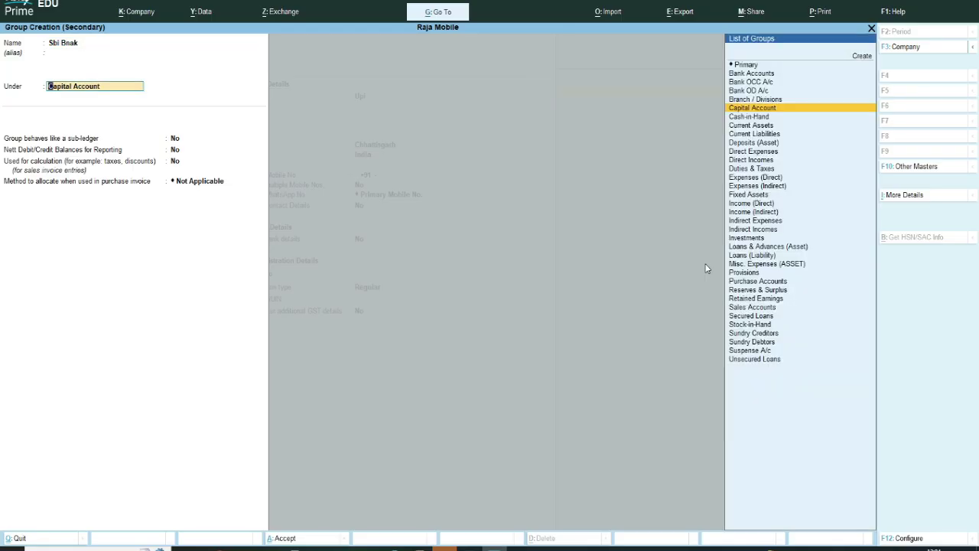
{"action": "type", "text": "Ba"}
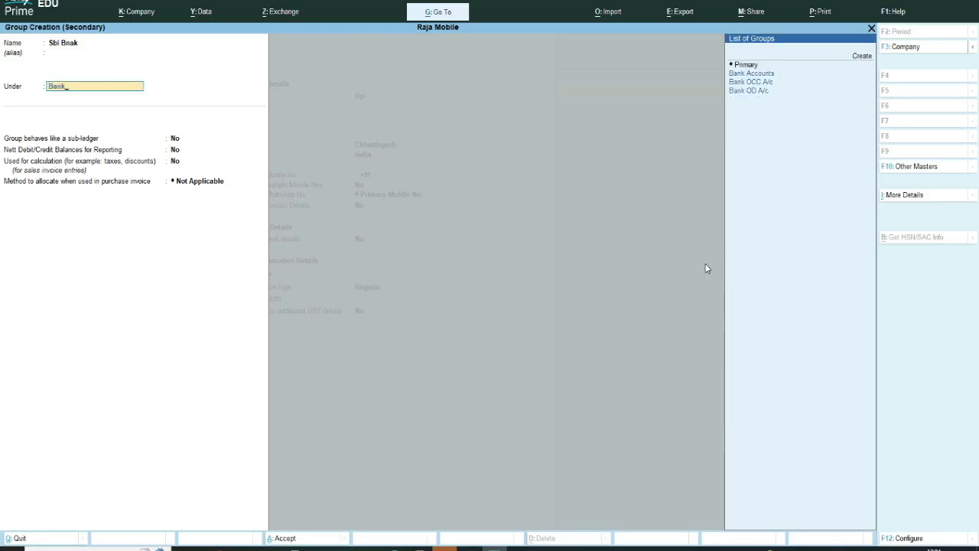
{"action": "type", "text": "nk"}
{"action": "key", "text": "Return"}
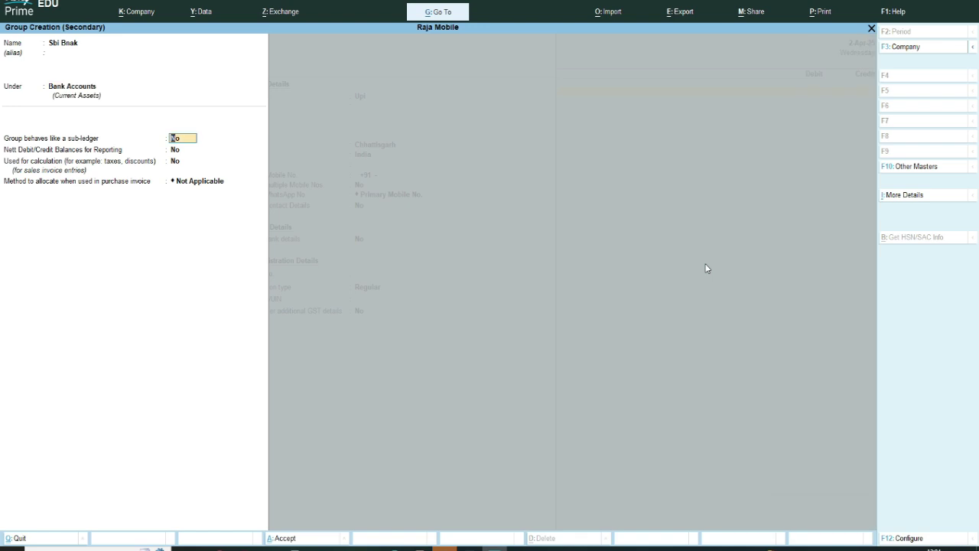
{"action": "key", "text": "ctrl+a"}
{"action": "key", "text": "ctrl"}
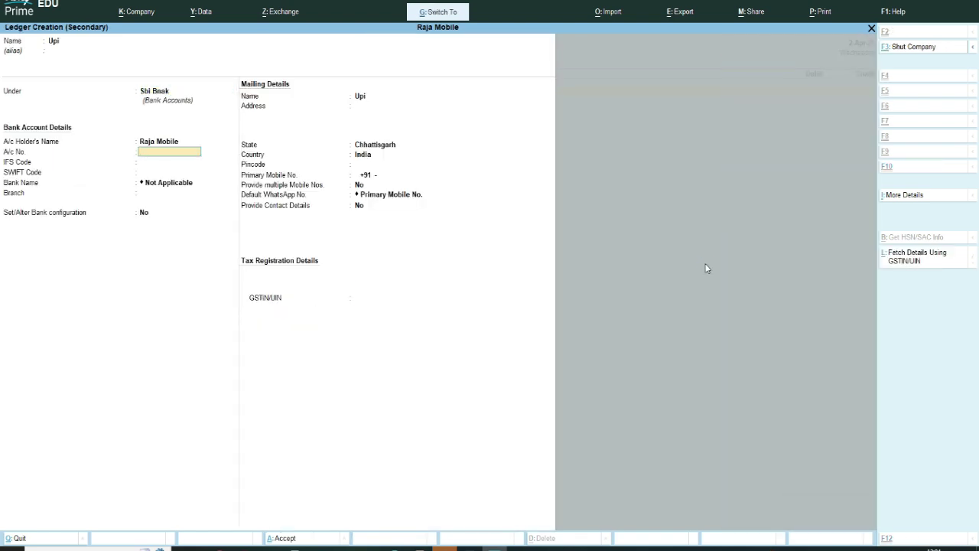
{"action": "key", "text": "ctrl+a"}
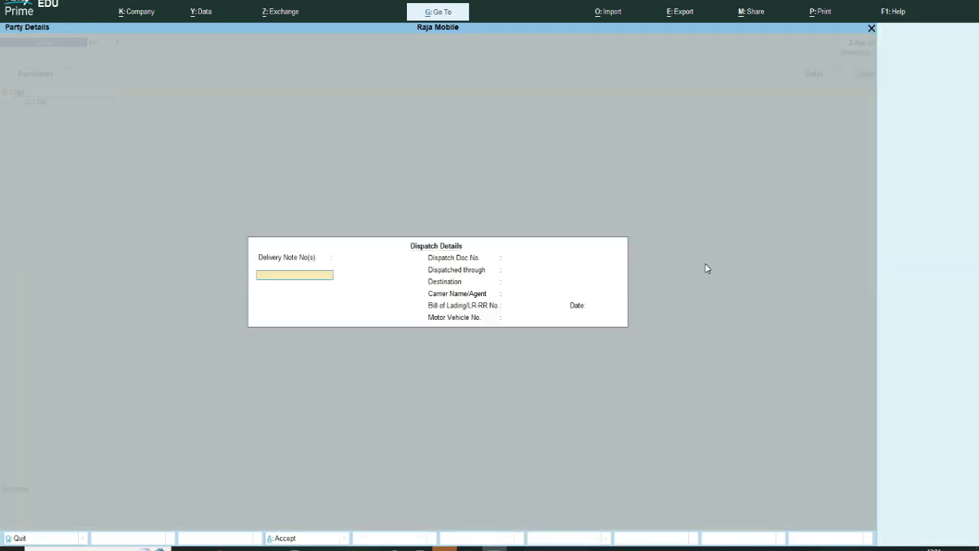
{"action": "key", "text": "ctrl+a"}
Step: Alter the Upi ledger to add its bank account number and accept its party details
{"action": "key", "text": "ctrl+Return"}
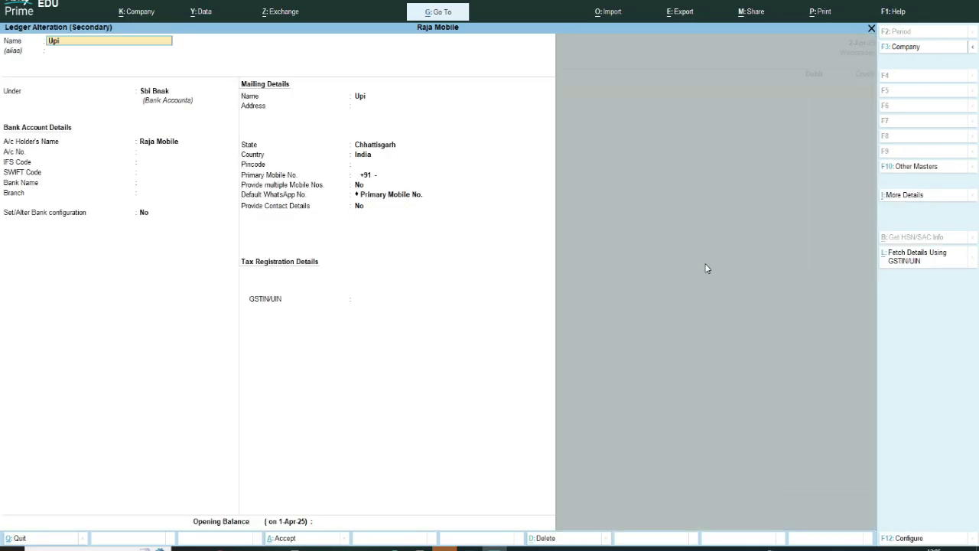
{"action": "key", "text": "Return"}
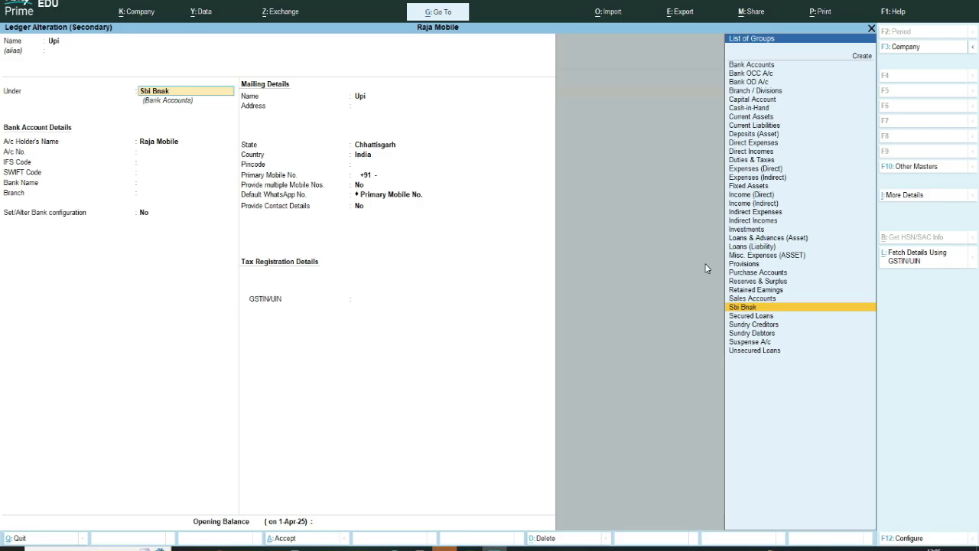
{"action": "key", "text": "Return"}
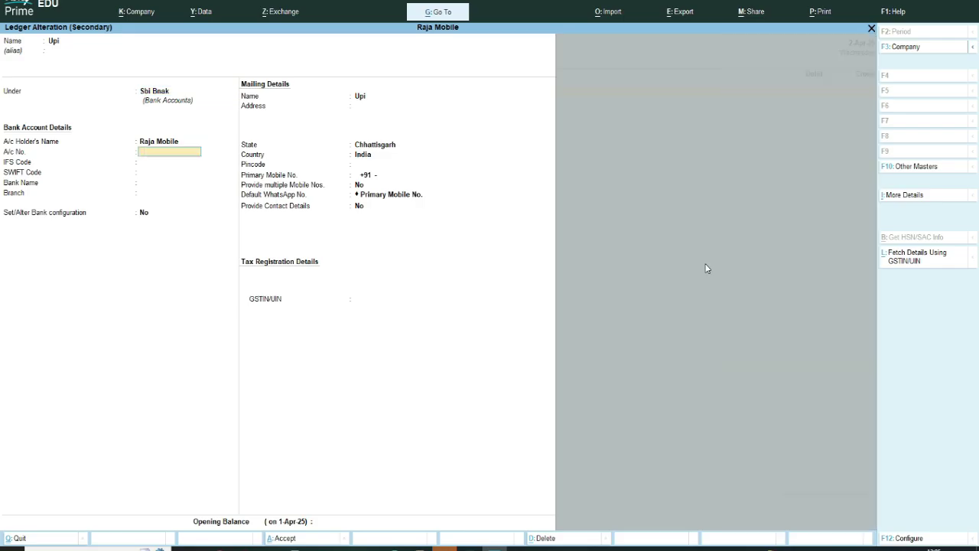
{"action": "key", "text": "Return"}
{"action": "key", "text": "BackSpace"}
{"action": "key", "text": "Return"}
{"action": "key", "text": "Return"}
{"action": "key", "text": "Return"}
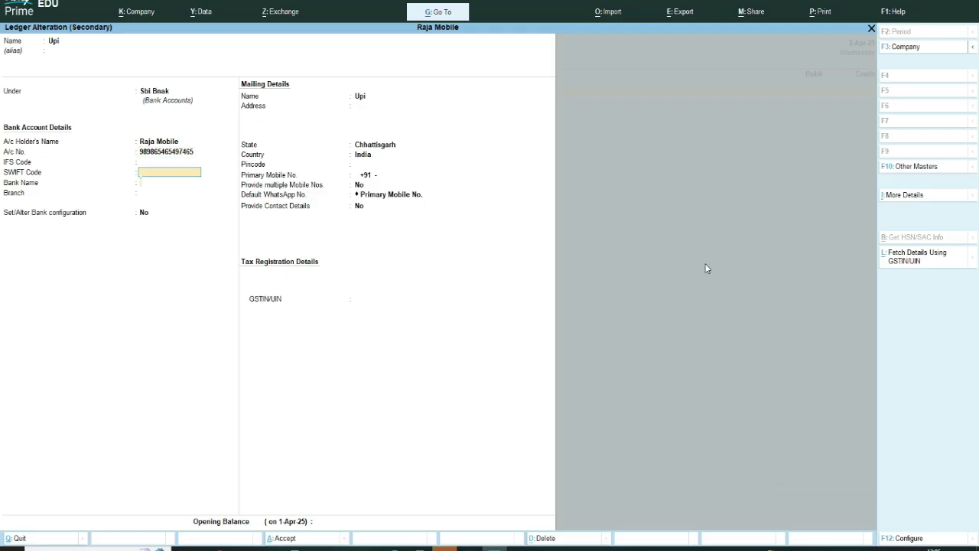
{"action": "key", "text": "Return"}
{"action": "key", "text": "Return"}
{"action": "key", "text": "Return"}
{"action": "key", "text": "Return"}
{"action": "key", "text": "Return"}
{"action": "key", "text": "Return"}
{"action": "key", "text": "Return"}
{"action": "key", "text": "Return"}
{"action": "key", "text": "Return"}
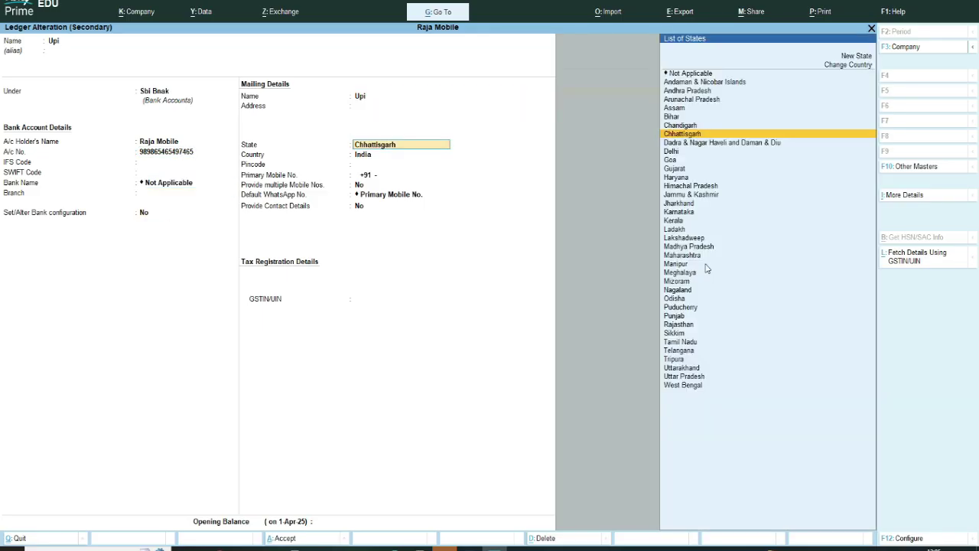
{"action": "key", "text": "Return"}
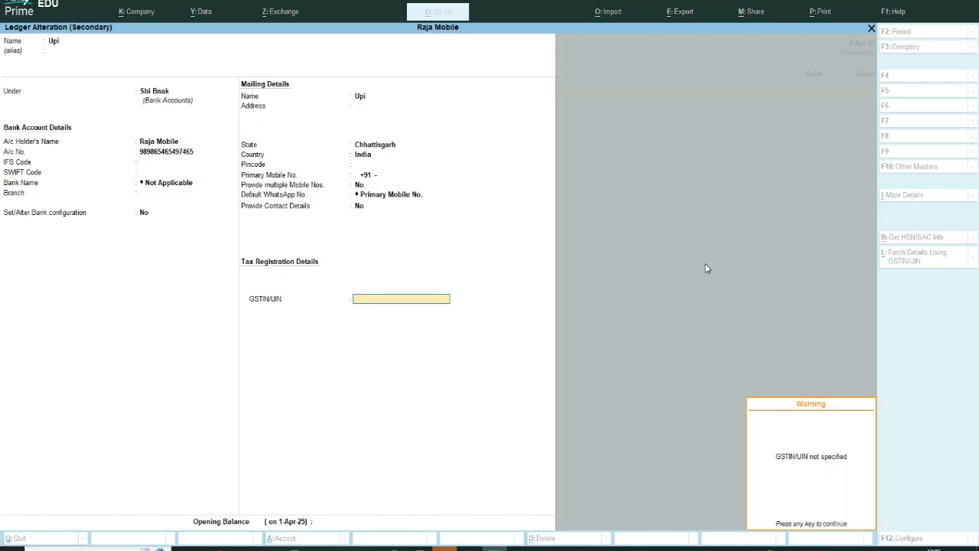
{"action": "key", "text": "Return"}
{"action": "key", "text": "Return"}
{"action": "key", "text": "Return"}
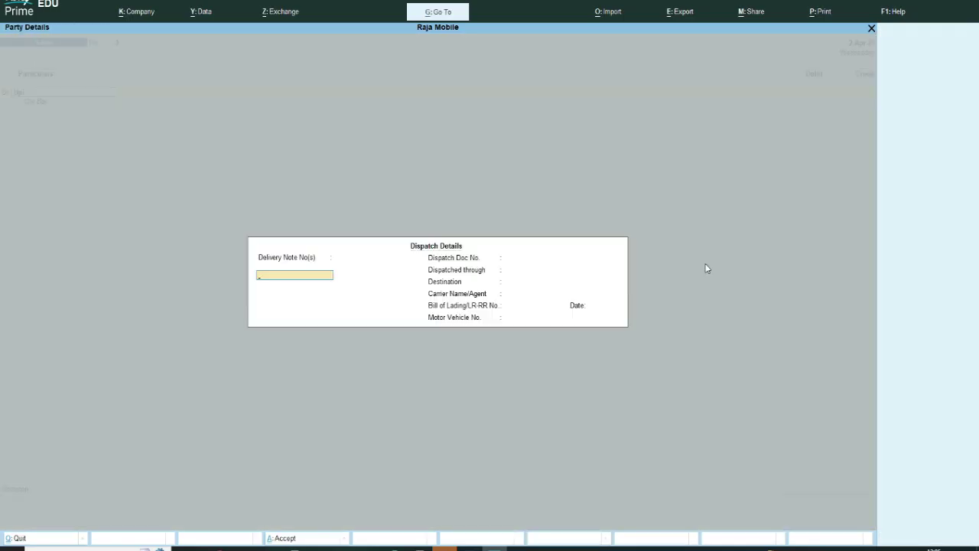
{"action": "key", "text": "Return"}
{"action": "key", "text": "Return"}
{"action": "key", "text": "Return"}
{"action": "key", "text": "Return"}
{"action": "key", "text": "Return"}
{"action": "key", "text": "Return"}
{"action": "key", "text": "Return"}
{"action": "key", "text": "Return"}
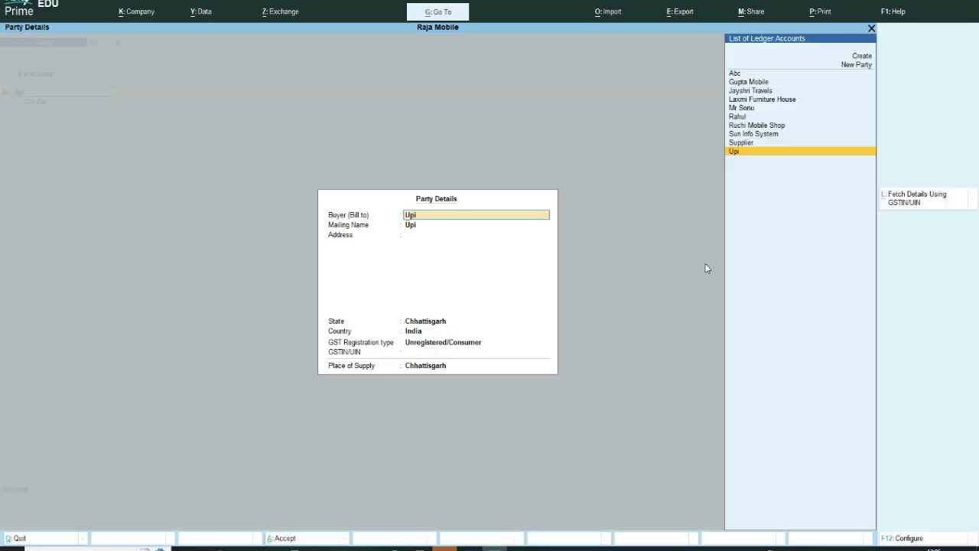
{"action": "key", "text": "Return"}
{"action": "key", "text": "Return"}
{"action": "key", "text": "Return"}
{"action": "key", "text": "Return"}
{"action": "key", "text": "Return"}
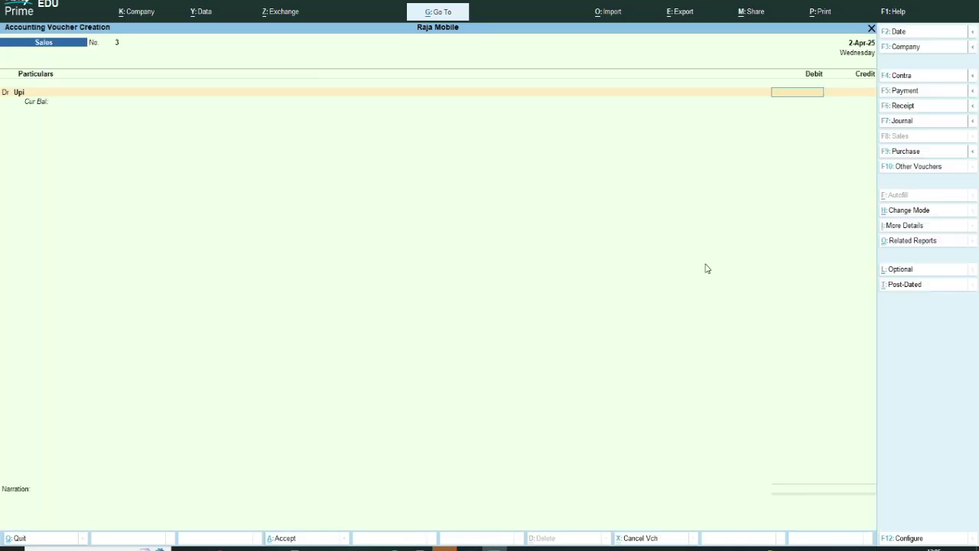
Step: Debit Upi with 50,000 and set the bank allocation's transaction type to UPI
{"action": "type", "text": "500000"}
{"action": "key", "text": "BackSpace"}
{"action": "key", "text": "Return"}
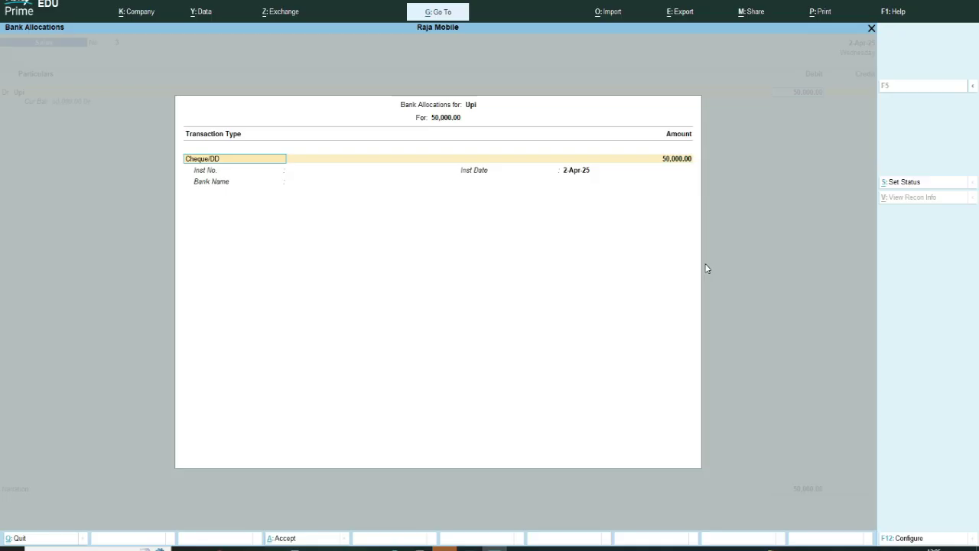
{"action": "left_click", "coordinate": [222, 167]}
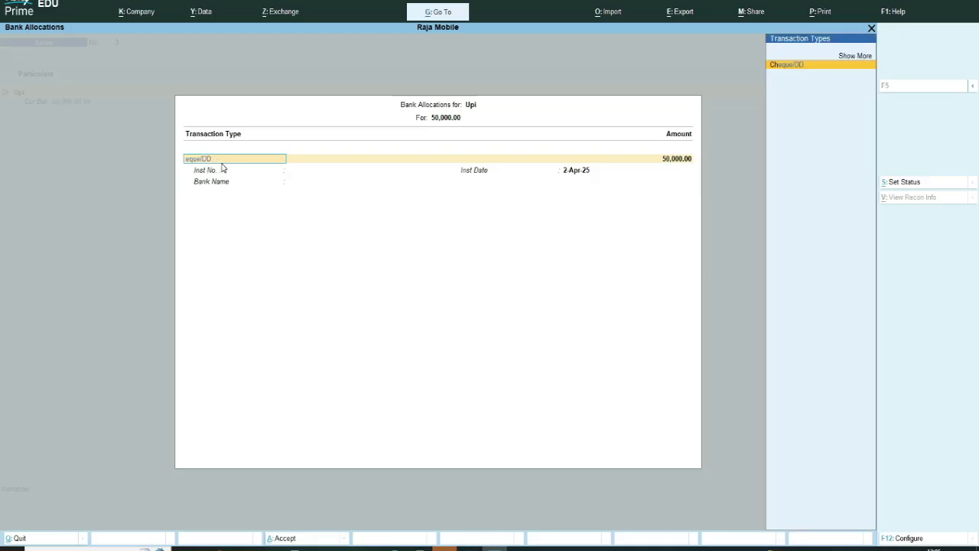
{"action": "key", "text": "Up"}
{"action": "key", "text": "Return"}
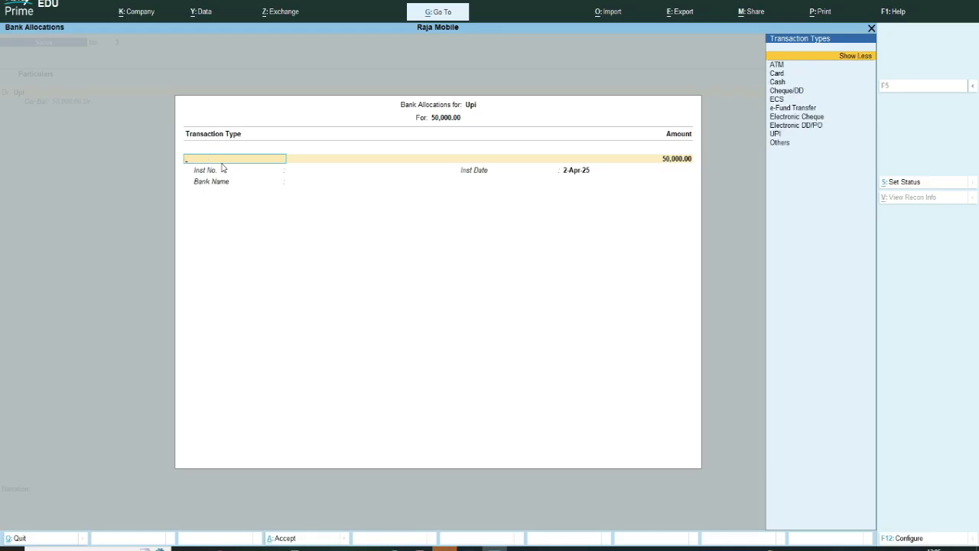
{"action": "key", "text": "Down"}
{"action": "key", "text": "Down"}
{"action": "key", "text": "Down"}
{"action": "key", "text": "Down"}
{"action": "key", "text": "Down"}
{"action": "key", "text": "Down"}
{"action": "key", "text": "Down"}
{"action": "key", "text": "Down"}
{"action": "key", "text": "Down"}
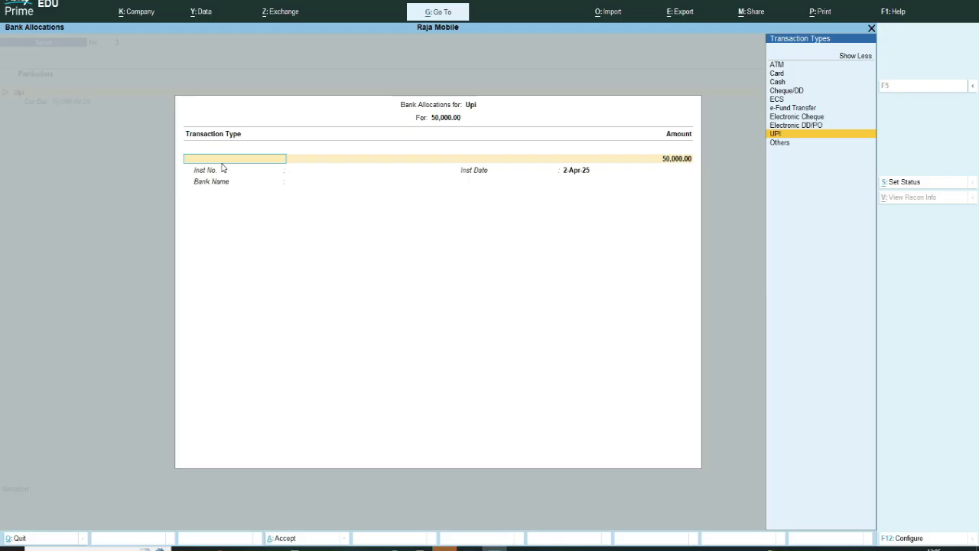
{"action": "key", "text": "Return"}
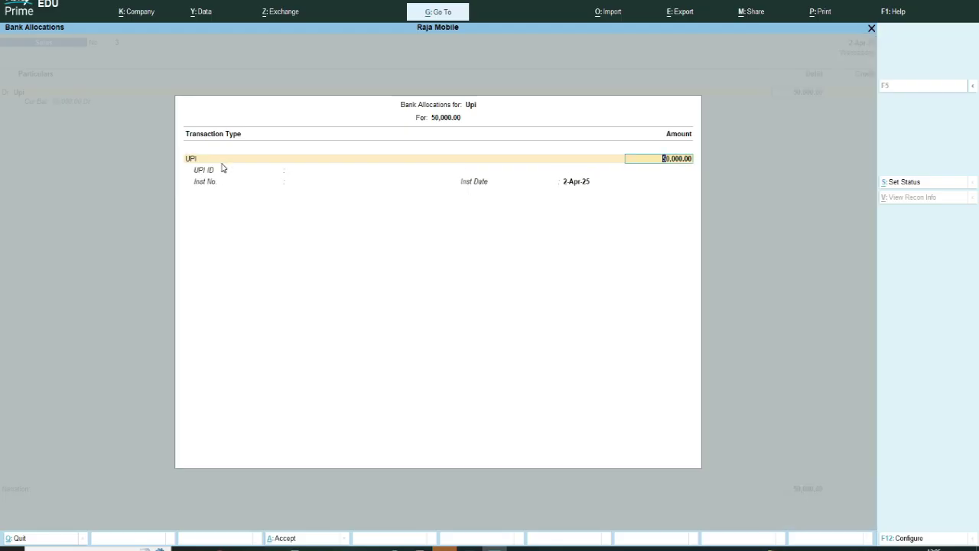
Step: Accept the 50,000.00 allocation and fill in the UPI ID and instrument number
{"action": "key", "text": "Return"}
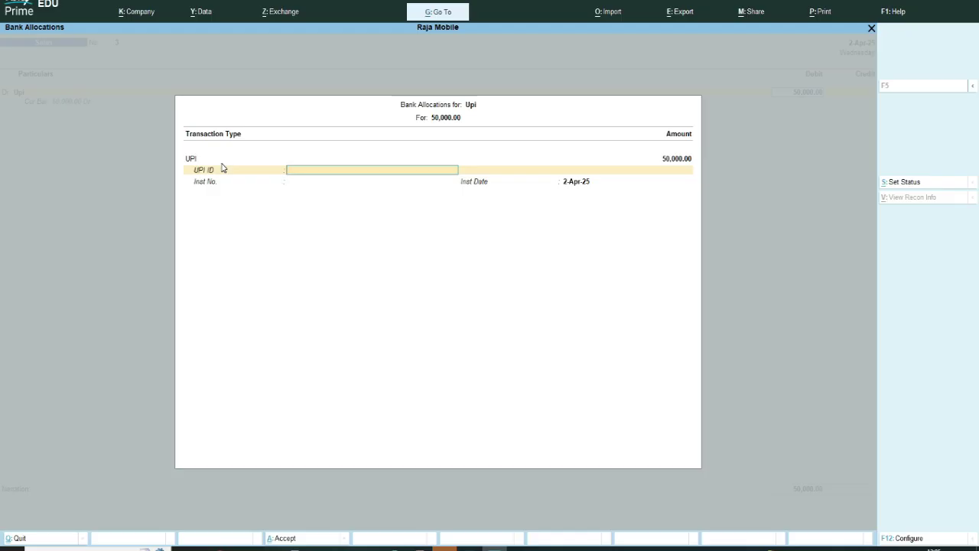
{"action": "type", "text": "4578596"}
{"action": "key", "text": "Return"}
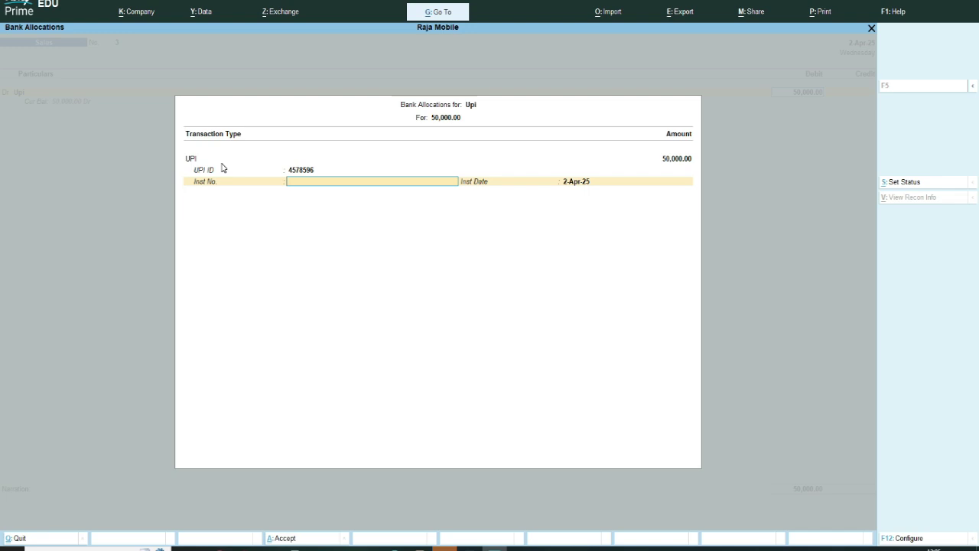
{"action": "type", "text": "256"}
{"action": "key", "text": "Return"}
{"action": "key", "text": "Return"}
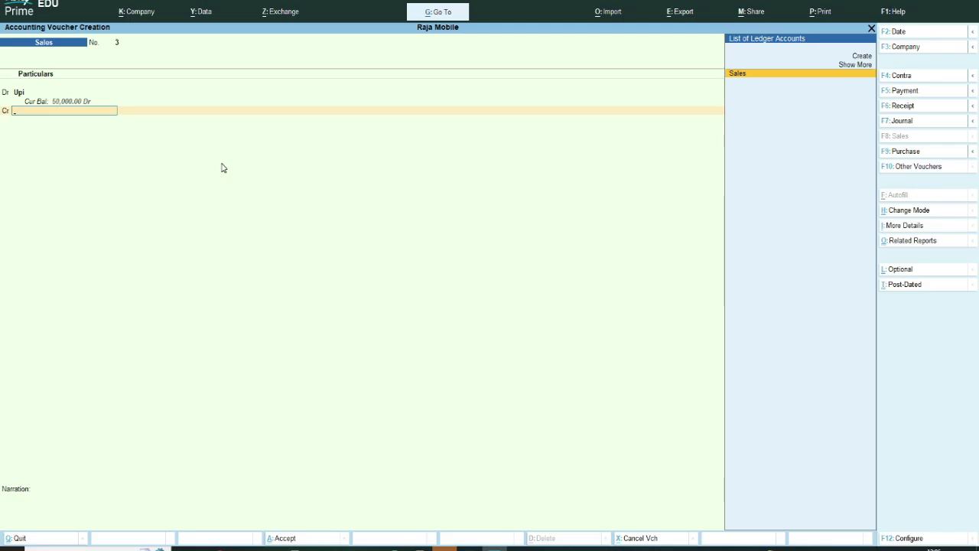
Step: Credit the Sales ledger with 50,000.00 and accept Sales voucher 3
{"action": "key", "text": "Return"}
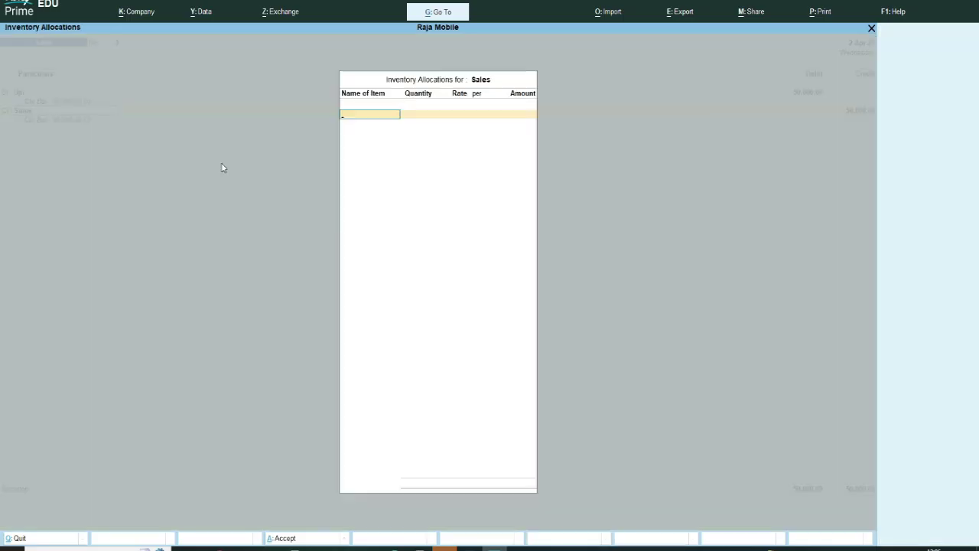
{"action": "key", "text": "Return"}
{"action": "key", "text": "Return"}
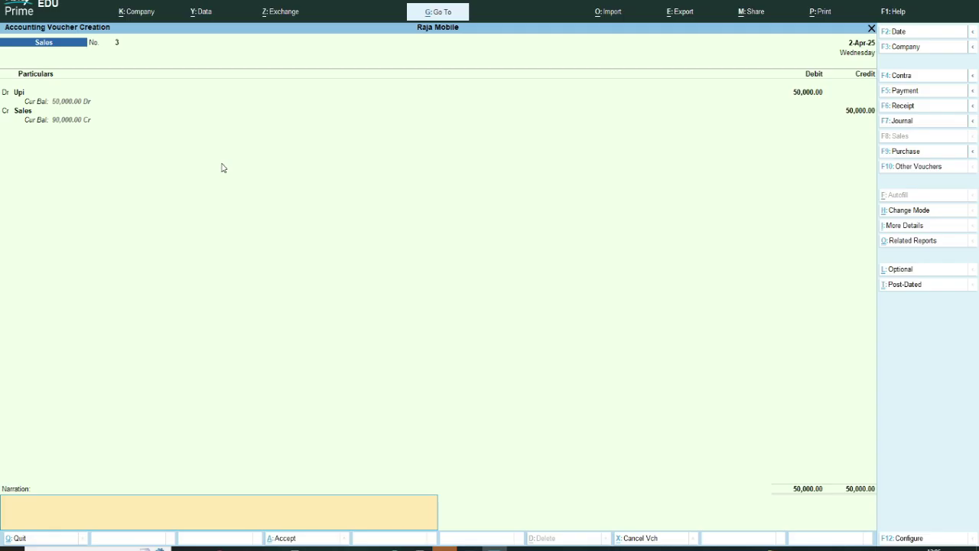
{"action": "key", "text": "Return"}
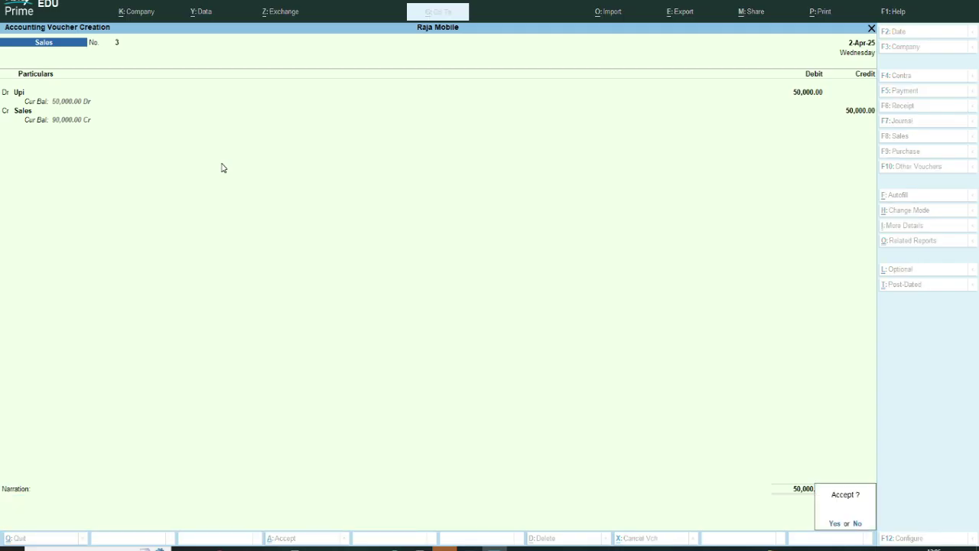
{"action": "key", "text": "y"}
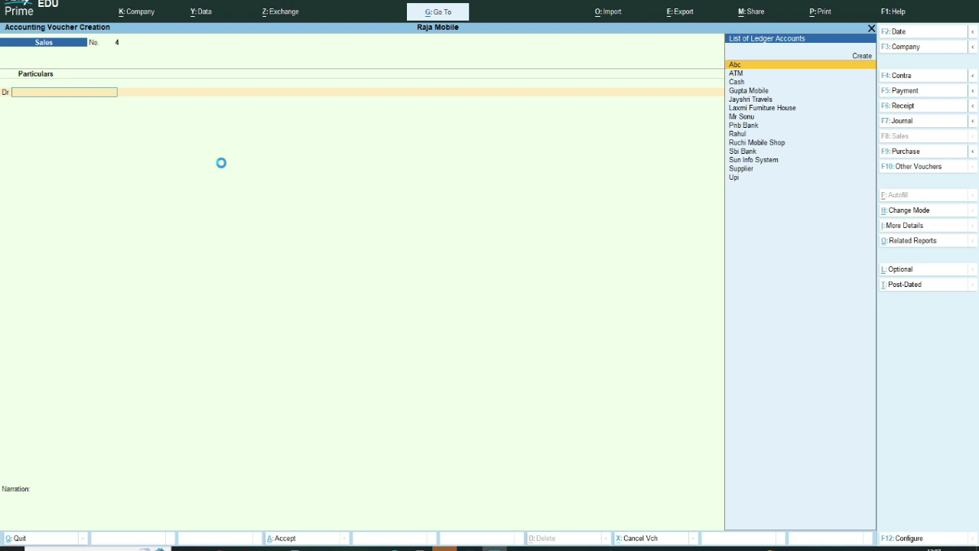
Step: Quit voucher entry and open the Day Book report
{"action": "key", "text": "Escape"}
{"action": "key", "text": "y"}
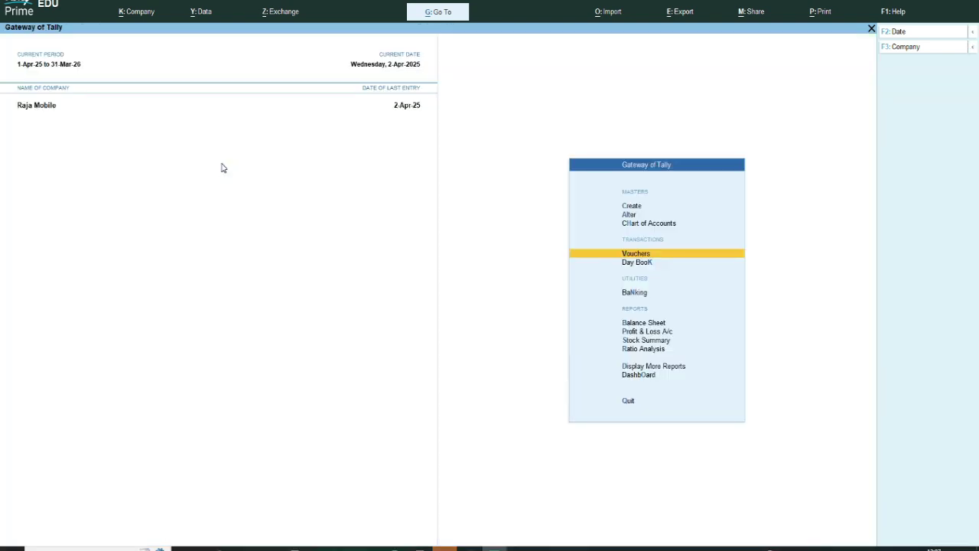
{"action": "key", "text": "Down"}
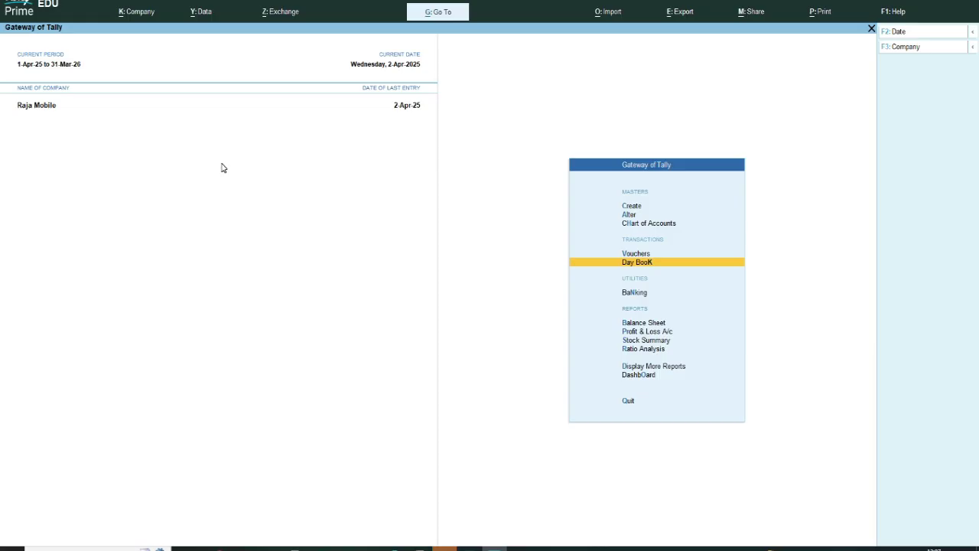
{"action": "key", "text": "Return"}
Step: Review the Cash, Sun Info System and Upi sales for 2-Apr-25, then close the Day Book
{"action": "key", "text": "Down"}
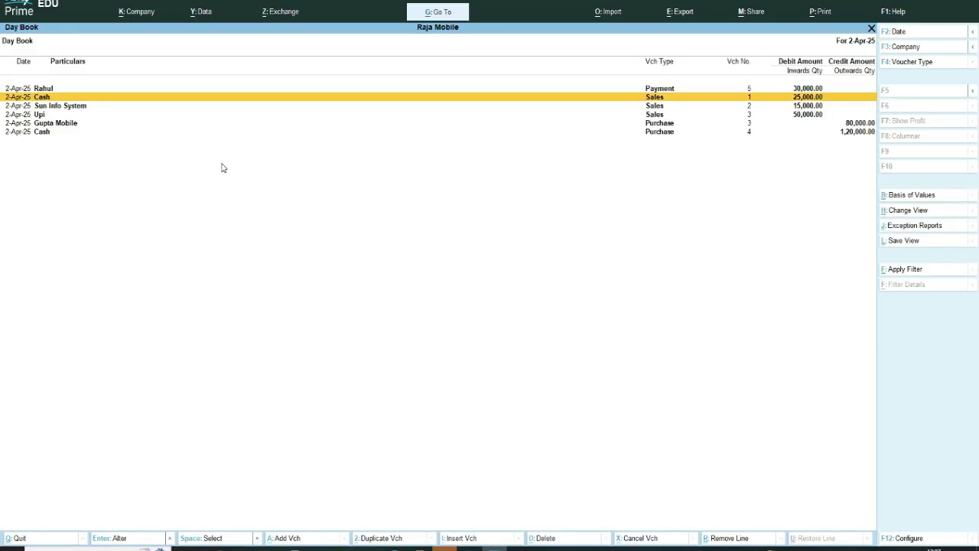
{"action": "key", "text": "Up"}
{"action": "key", "text": "Down"}
{"action": "key", "text": "Down"}
{"action": "key", "text": "Down"}
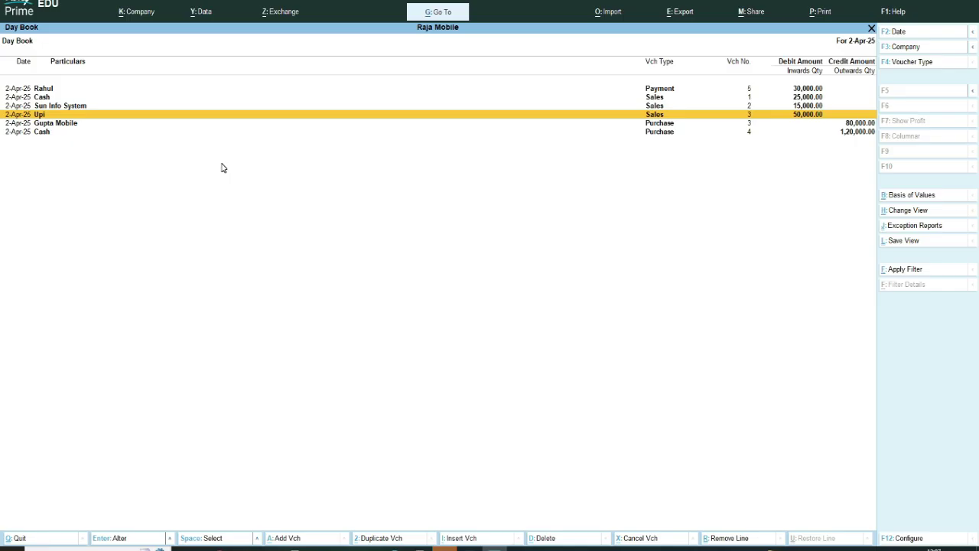
{"action": "key", "text": "Up"}
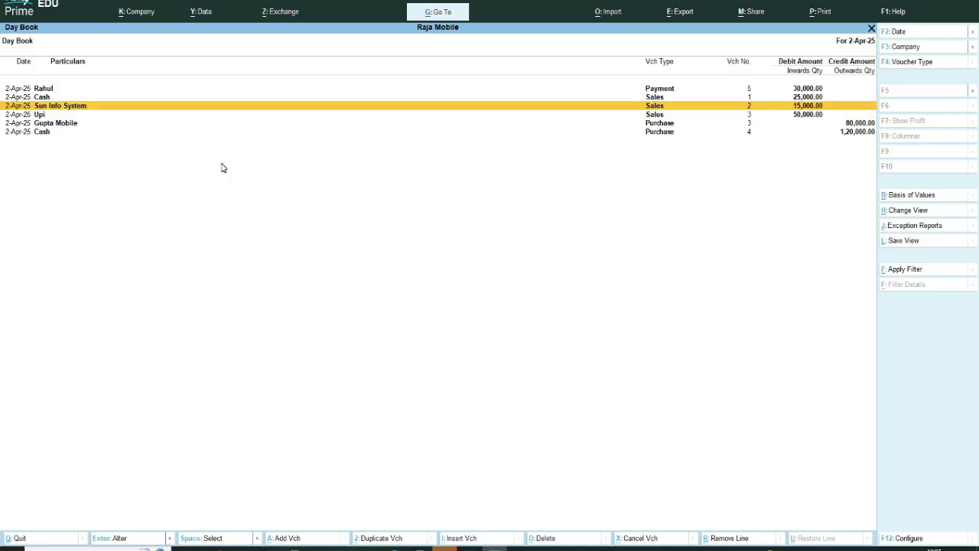
{"action": "key", "text": "Up"}
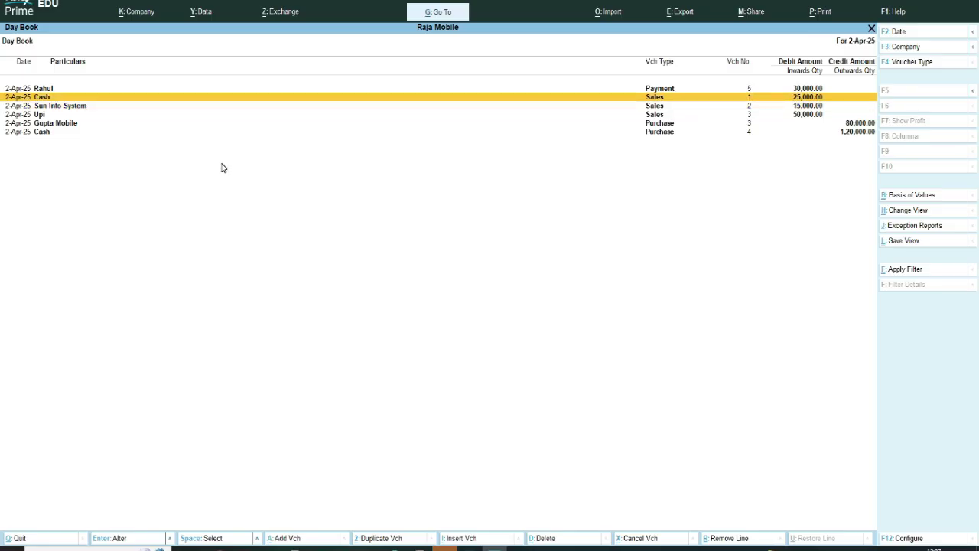
{"action": "key", "text": "Down"}
{"action": "key", "text": "Down"}
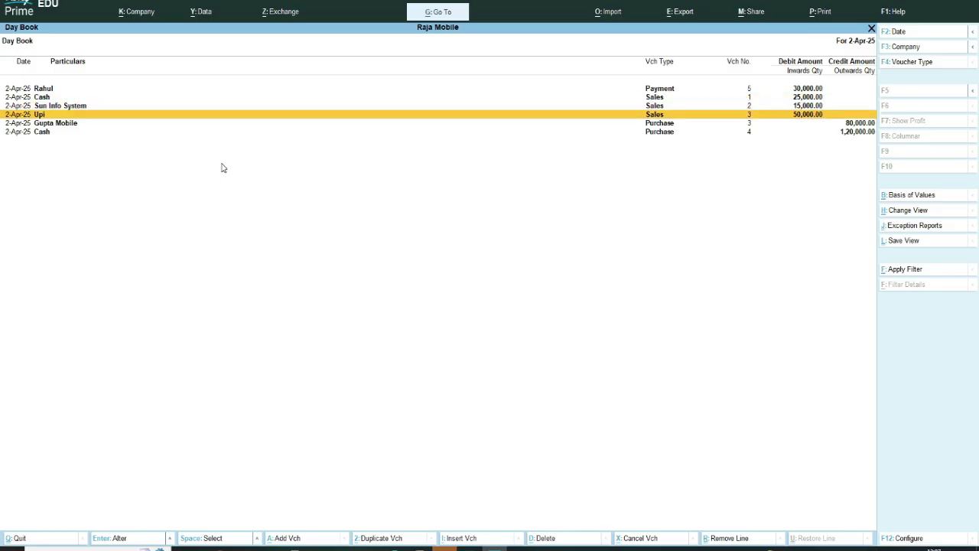
{"action": "key", "text": "Up"}
{"action": "key", "text": "Up"}
{"action": "key", "text": "Down"}
{"action": "key", "text": "Down"}
{"action": "key", "text": "Up"}
{"action": "key", "text": "Up"}
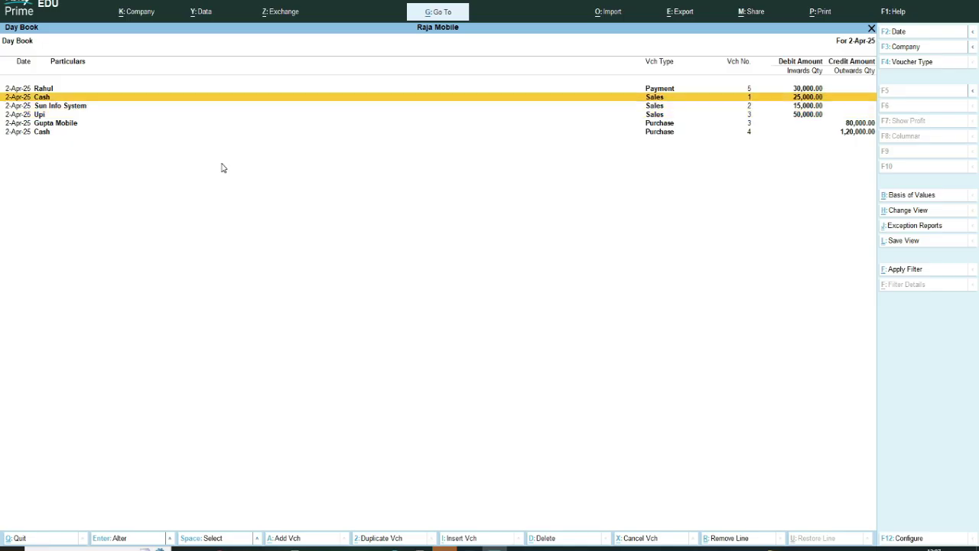
{"action": "key", "text": "Down"}
{"action": "key", "text": "Down"}
{"action": "key", "text": "Up"}
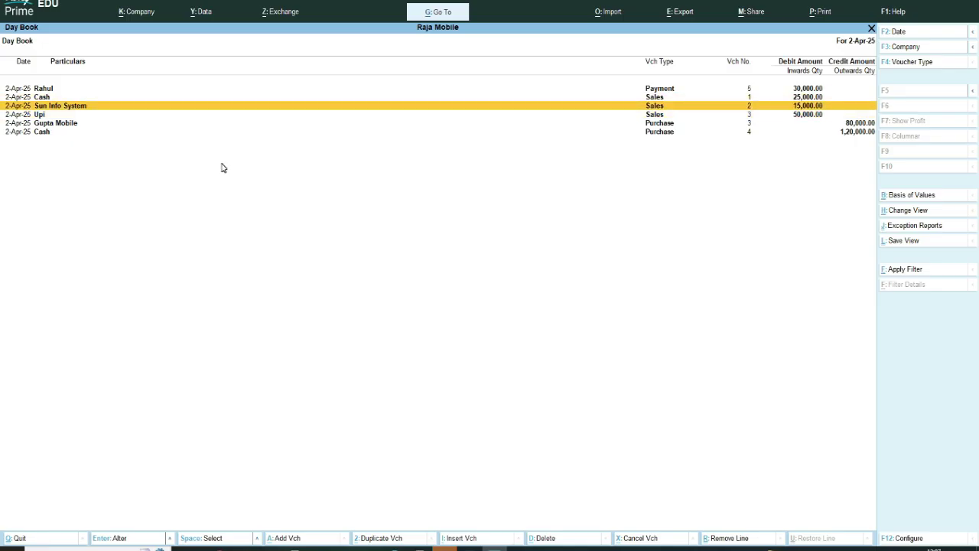
{"action": "key", "text": "Escape"}
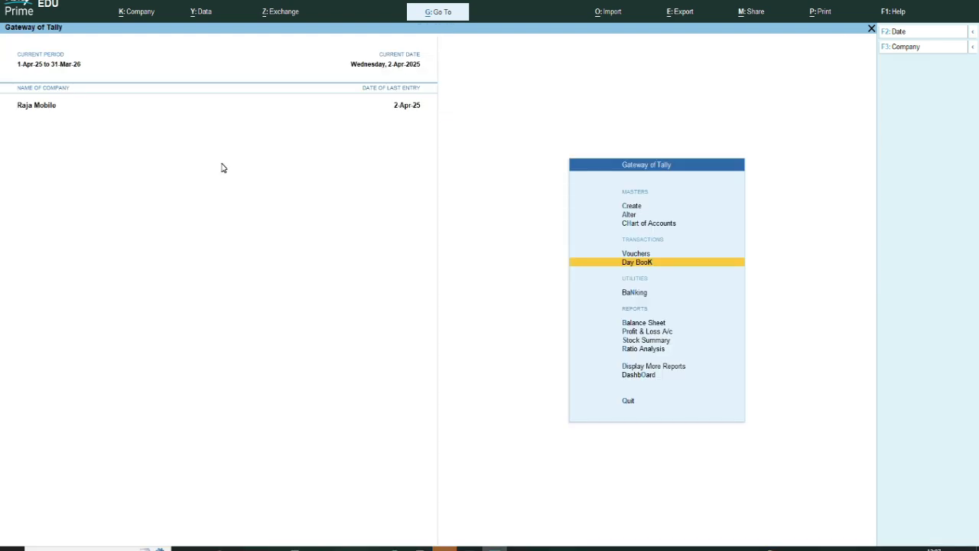
{"action": "key", "text": "Down"}
{"action": "key", "text": "Down"}
{"action": "key", "text": "Down"}
{"action": "key", "text": "Down"}
{"action": "key", "text": "Down"}
{"action": "key", "text": "Down"}
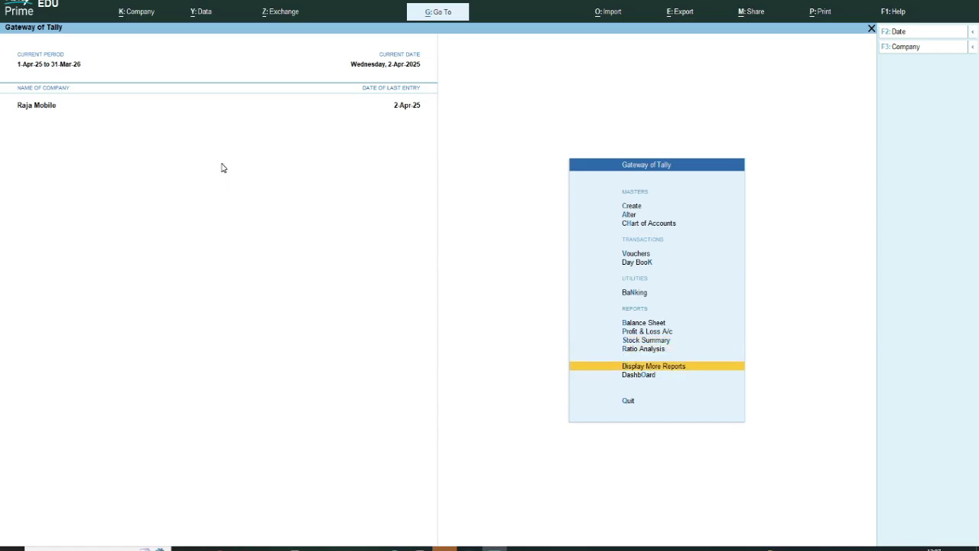
{"action": "key", "text": "Return"}
{"action": "key", "text": "Down"}
{"action": "key", "text": "Down"}
{"action": "key", "text": "Down"}
{"action": "key", "text": "Down"}
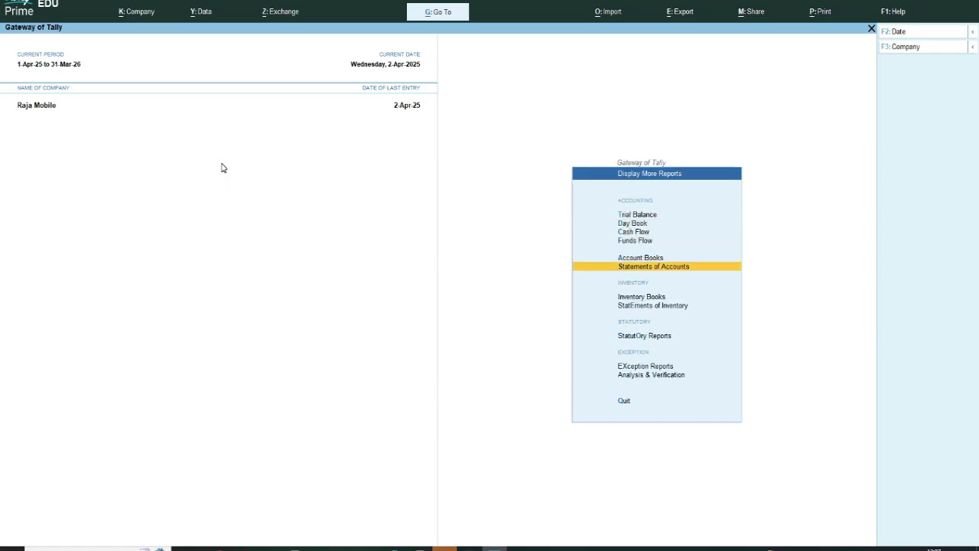
{"action": "key", "text": "Return"}
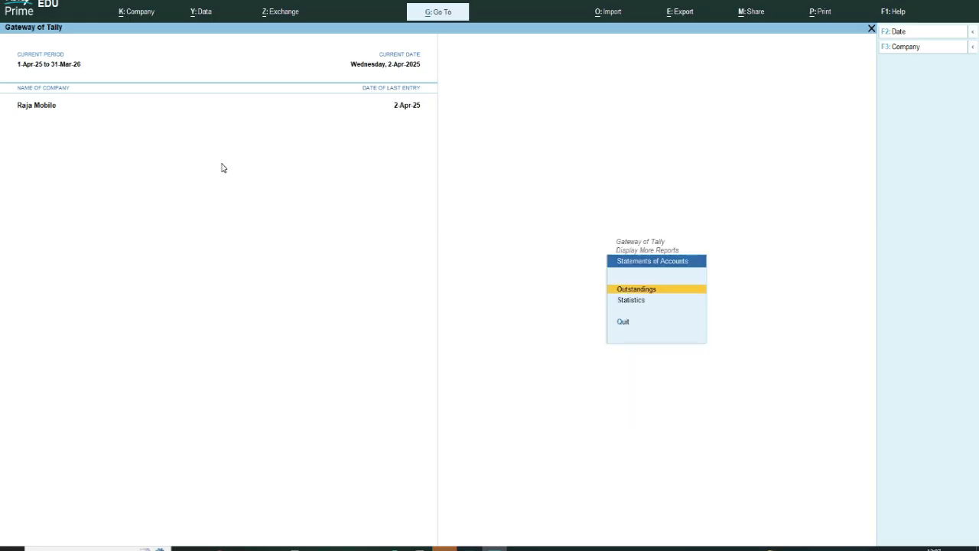
{"action": "key", "text": "Return"}
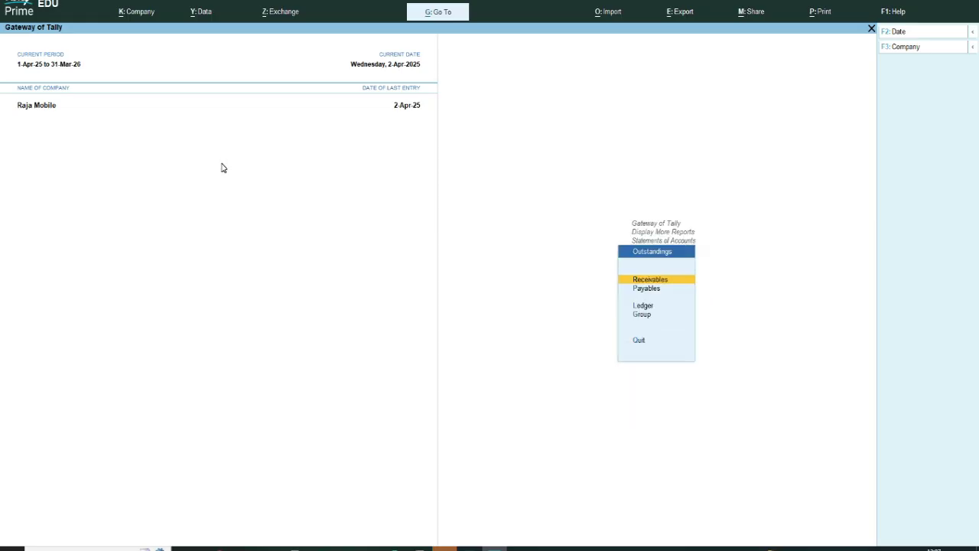
{"action": "key", "text": "Return"}
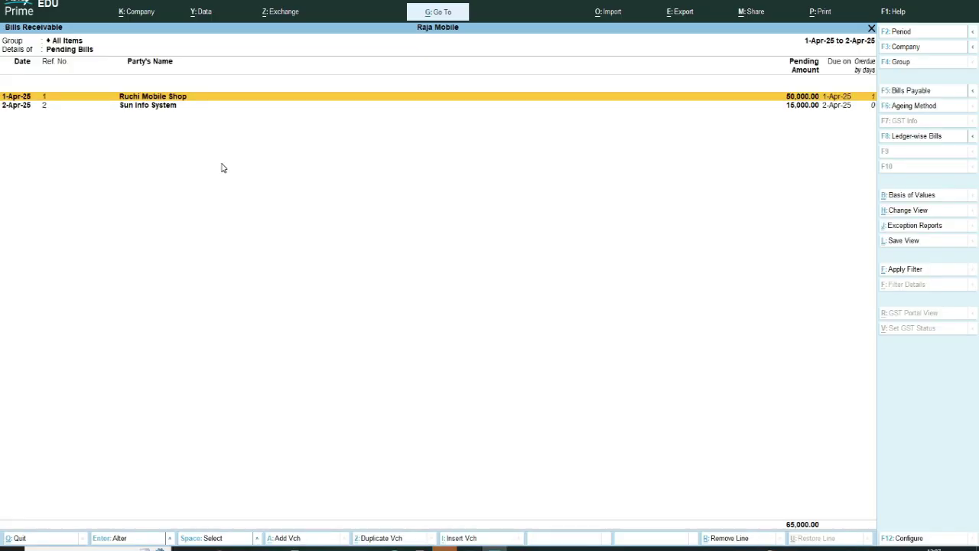
{"action": "key", "text": "Down"}
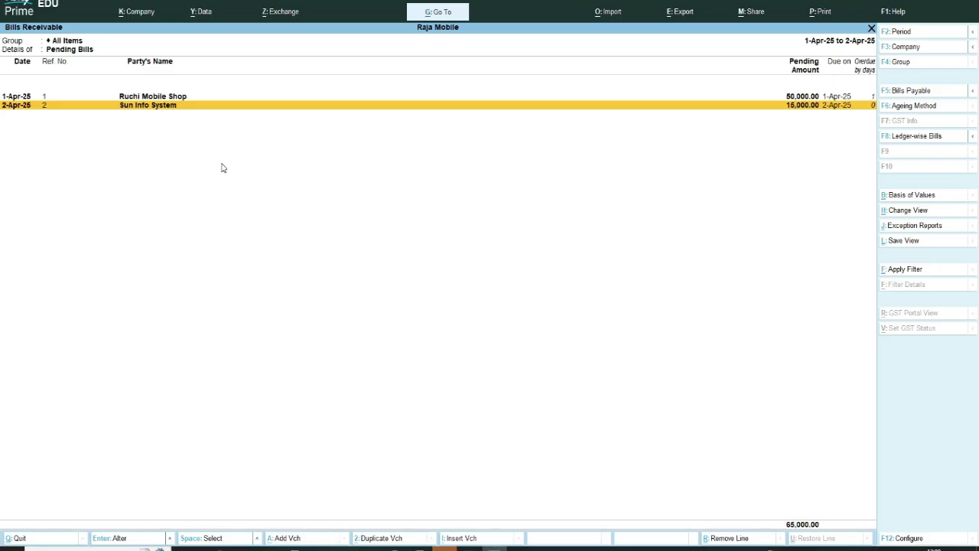
{"action": "key", "text": "Escape"}
{"action": "key", "text": "Escape"}
{"action": "key", "text": "Escape"}
{"action": "key", "text": "Escape"}
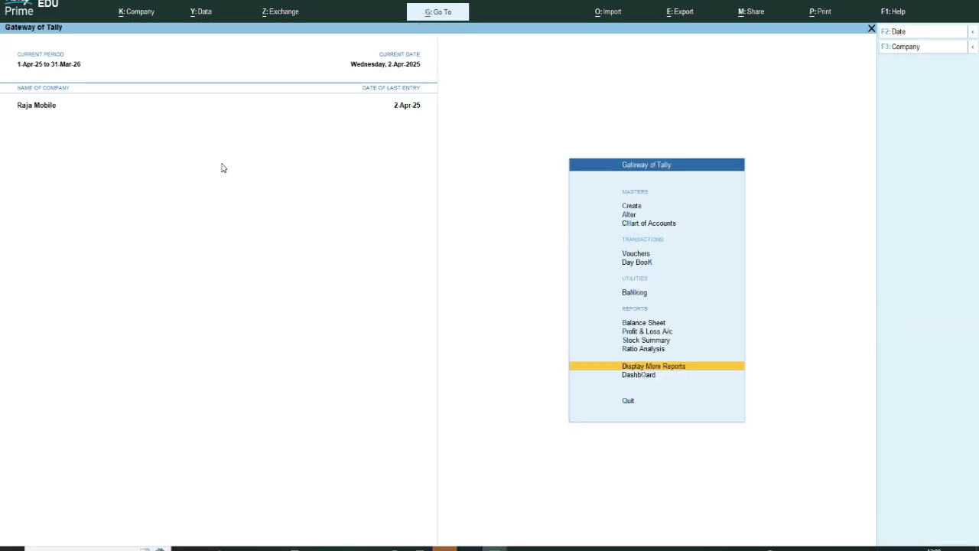
Step: Start Receipt voucher 5 crediting Sun Info System with 10,000
{"action": "key", "text": "v"}
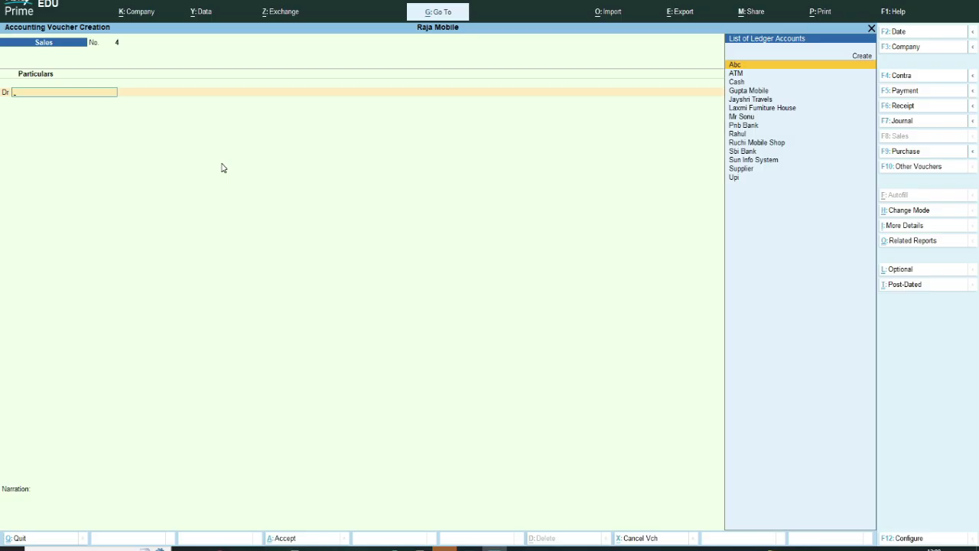
{"action": "key", "text": "F6"}
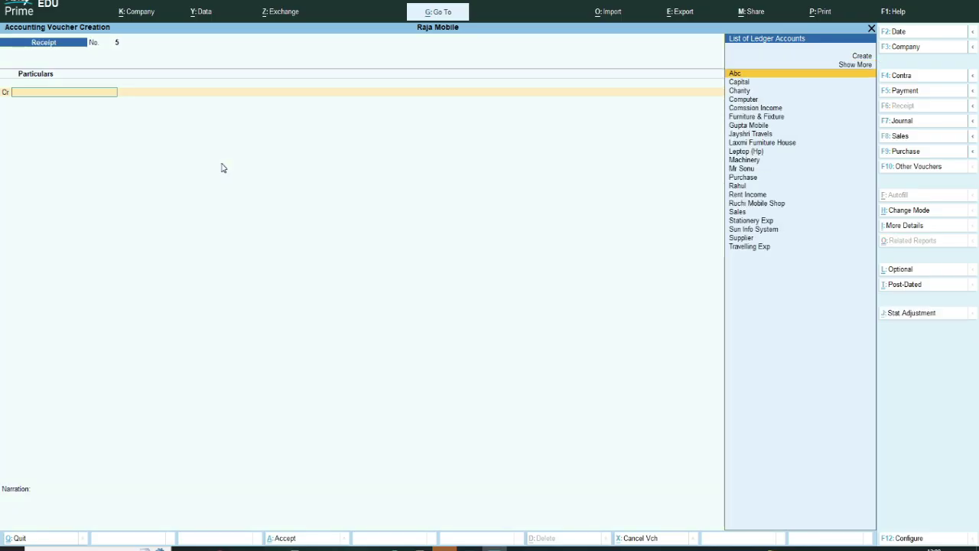
{"action": "type", "text": "Sun"}
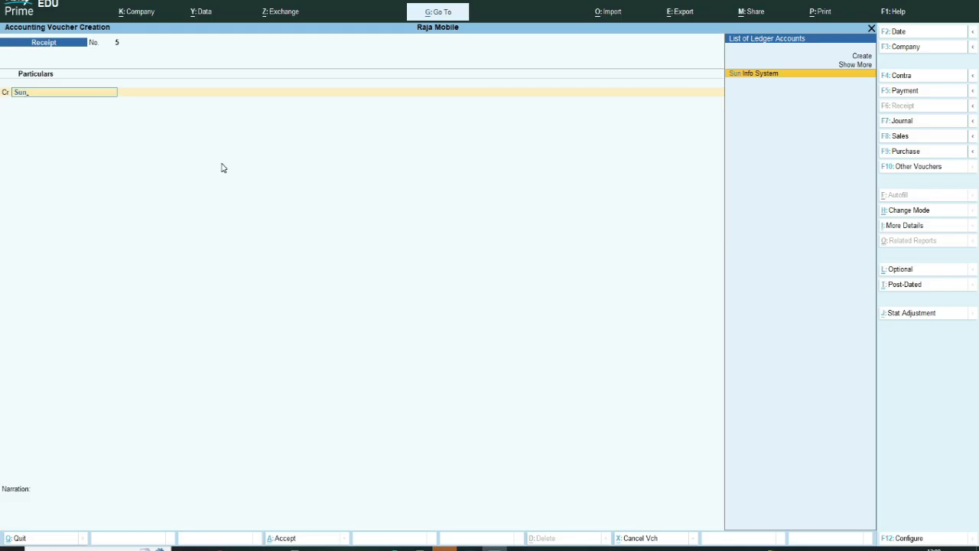
{"action": "key", "text": "Return"}
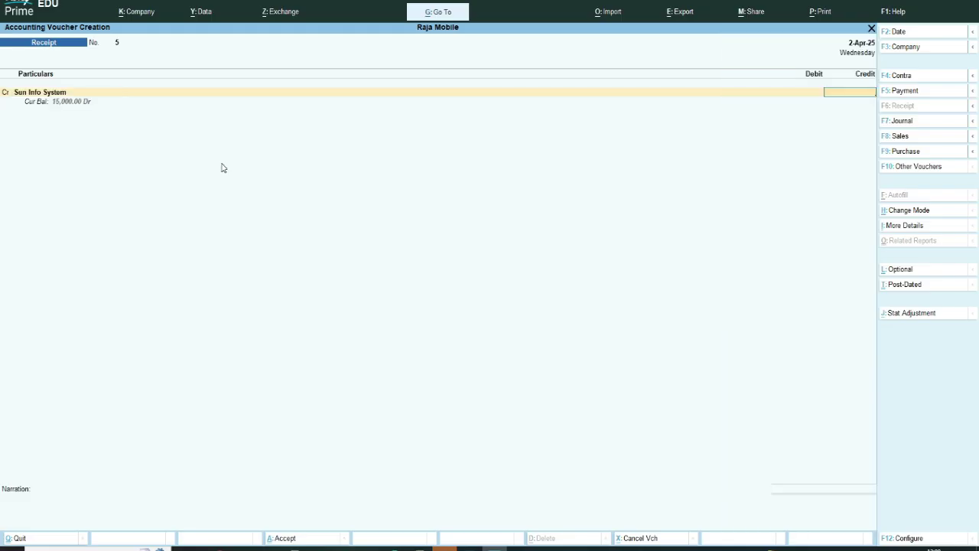
{"action": "type", "text": "10000"}
{"action": "key", "text": "Return"}
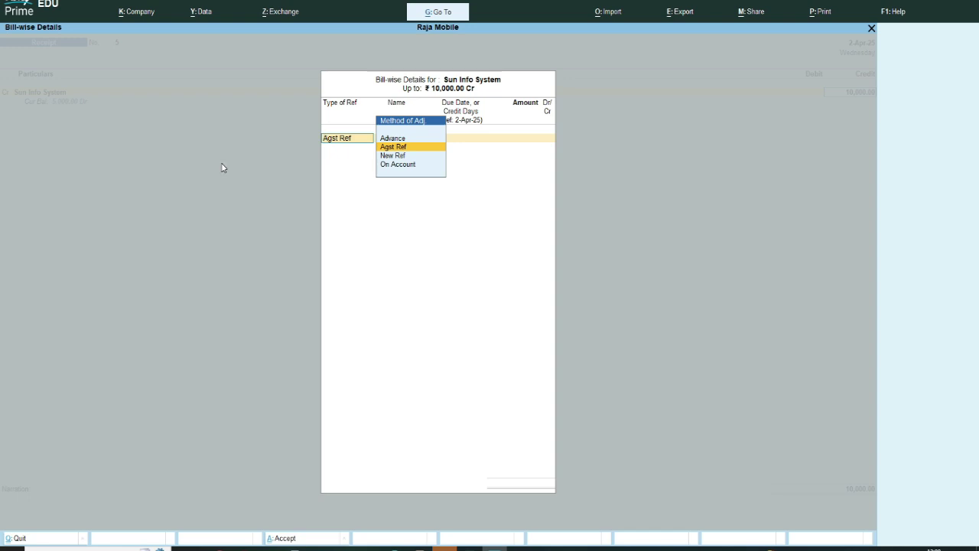
Step: Allocate the 10,000 credit against Sun Info System's pending bill 2
{"action": "key", "text": "Return"}
{"action": "key", "text": "Return"}
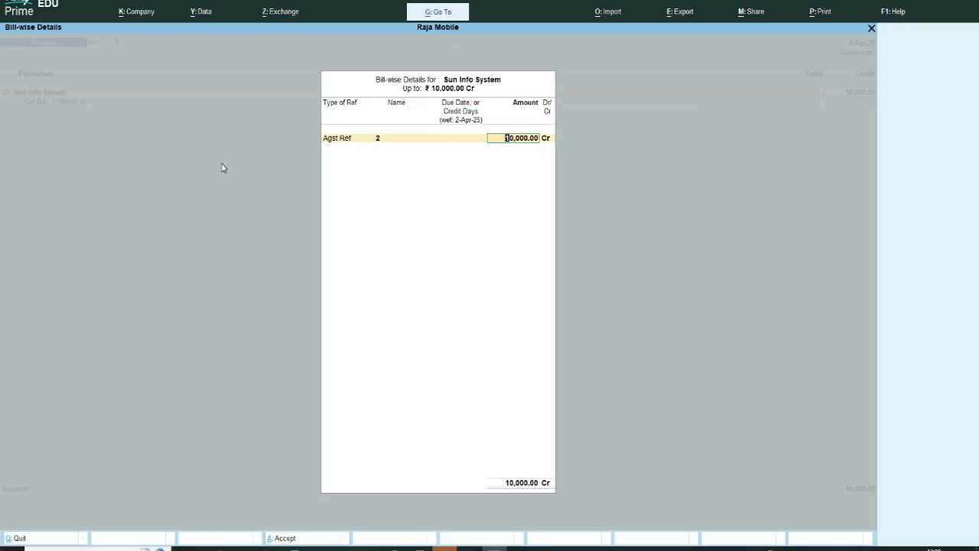
{"action": "key", "text": "Return"}
{"action": "key", "text": "Return"}
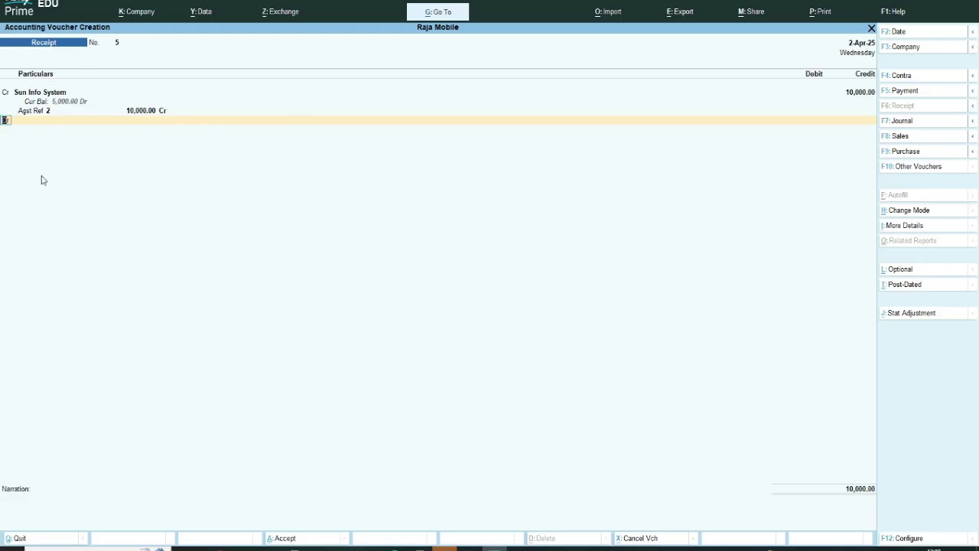
Step: Debit Upi with 10,000 using a UPI bank allocation with its UPI ID, and save the receipt
{"action": "key", "text": "Return"}
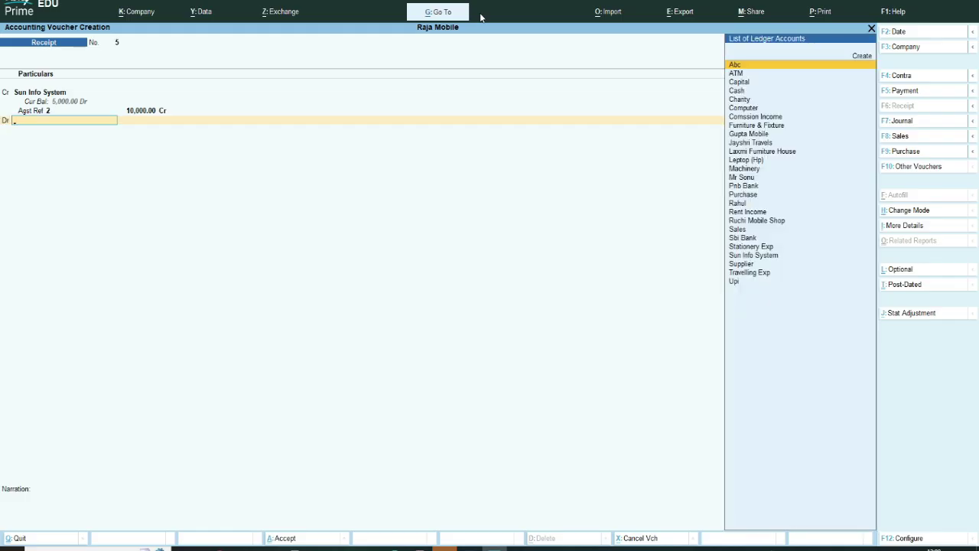
{"action": "type", "text": "Up"}
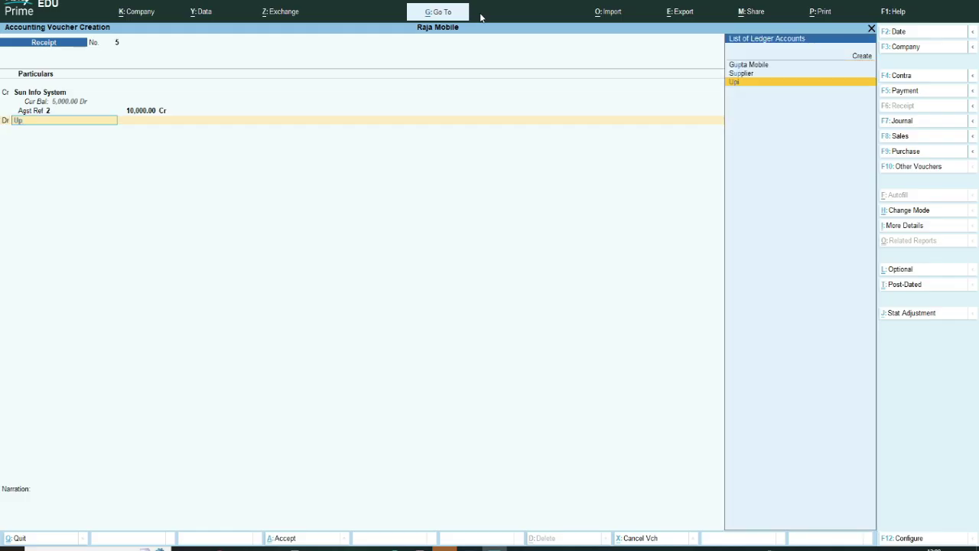
{"action": "key", "text": "Return"}
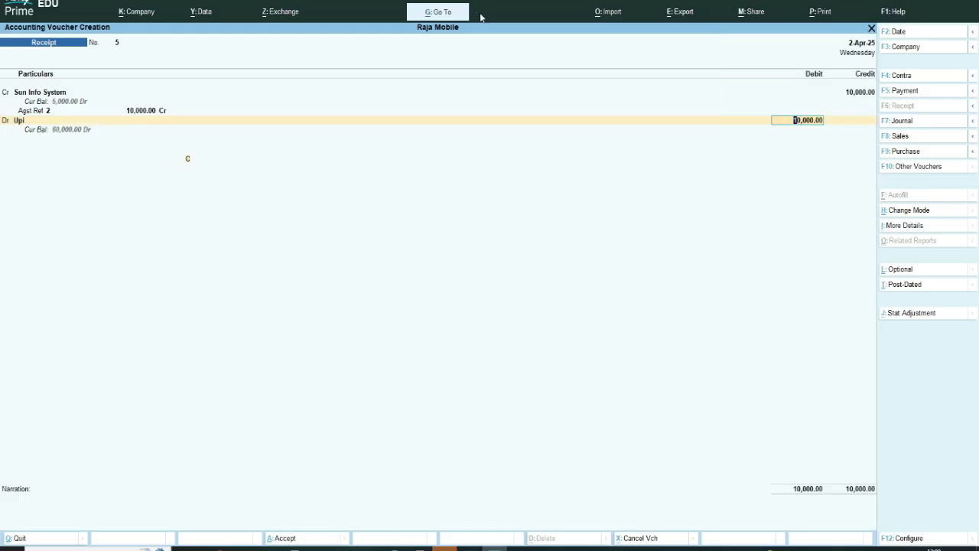
{"action": "key", "text": "Return"}
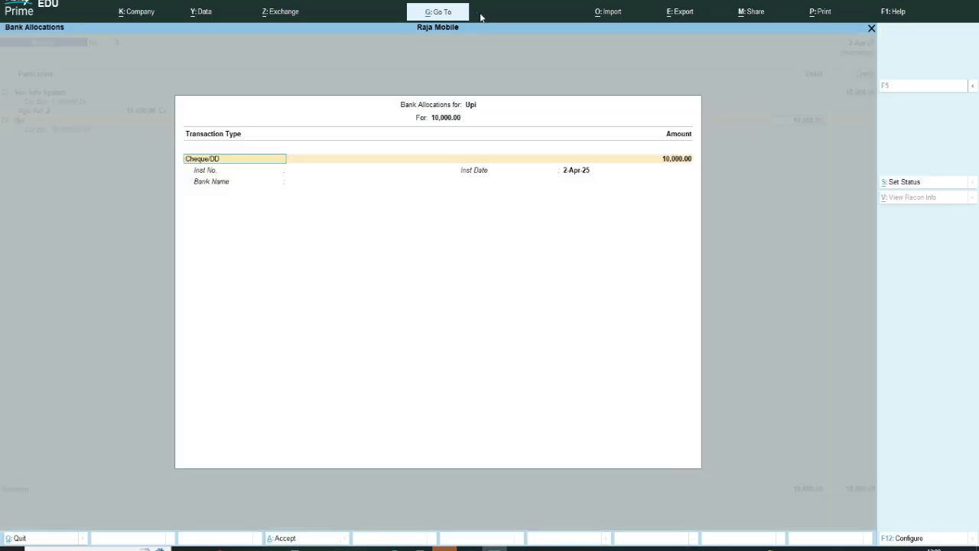
{"action": "type", "text": "u"}
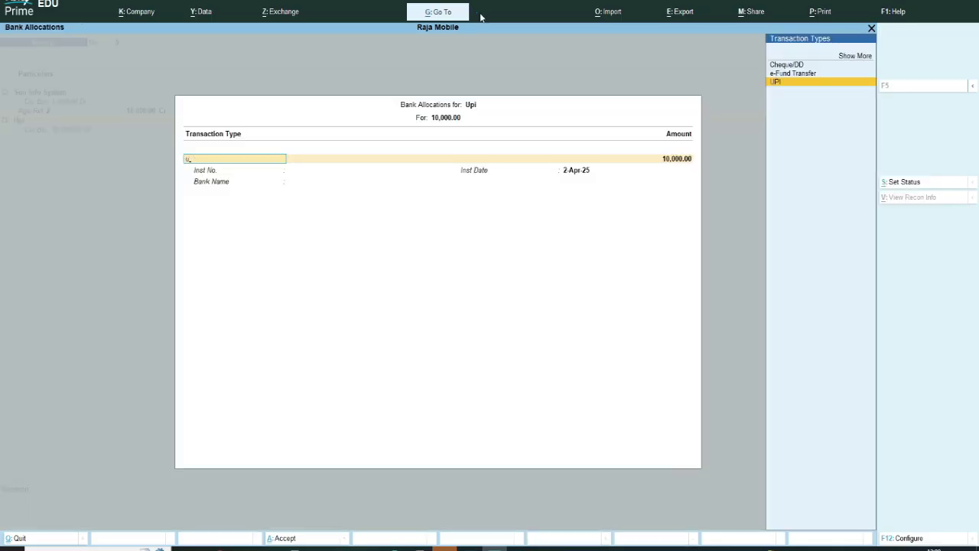
{"action": "key", "text": "Return"}
{"action": "key", "text": "Return"}
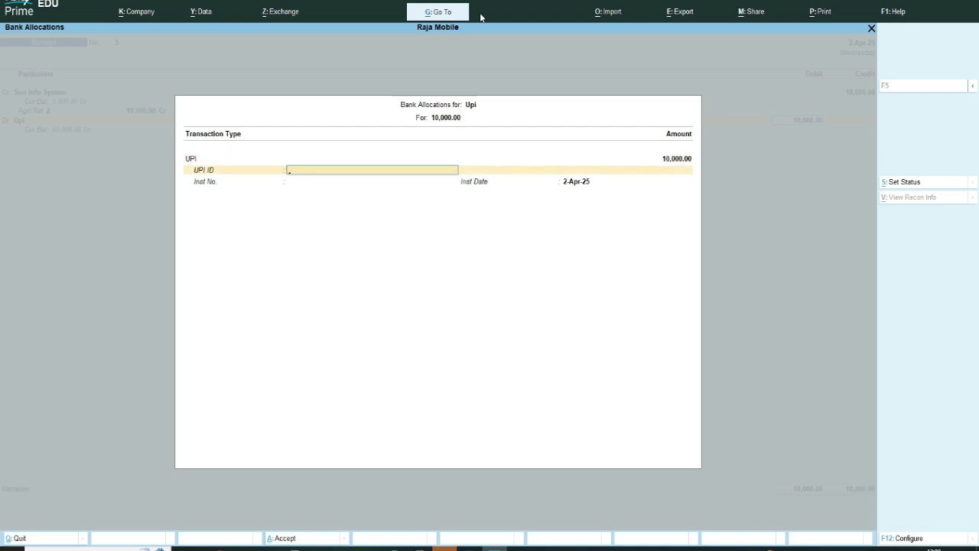
{"action": "type", "text": "46548654"}
{"action": "key", "text": "Return"}
{"action": "key", "text": "Return"}
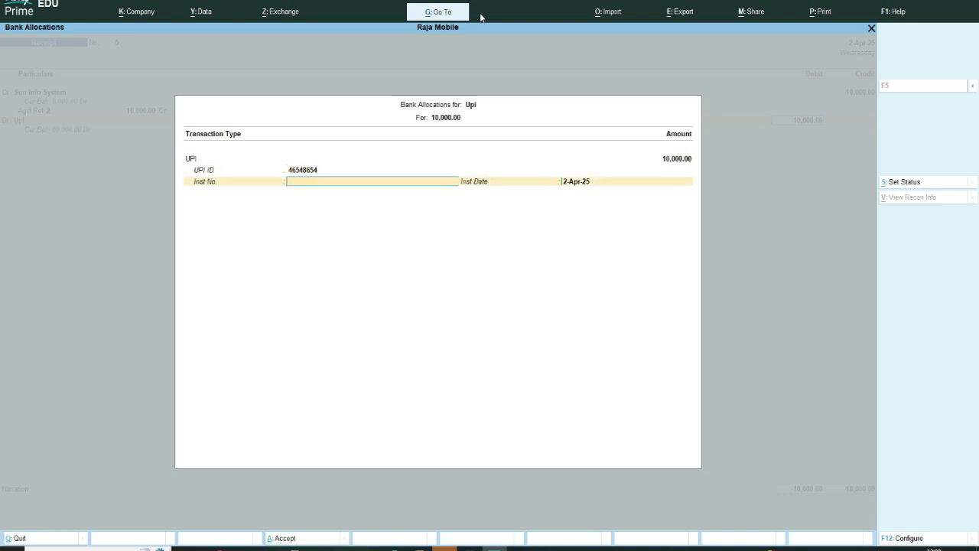
{"action": "key", "text": "Return"}
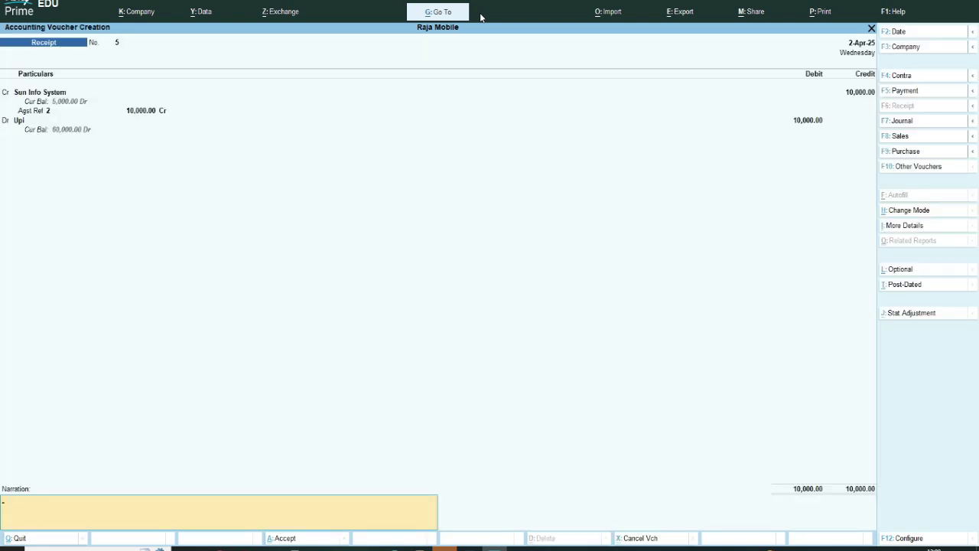
{"action": "key", "text": "Return"}
{"action": "key", "text": "Return"}
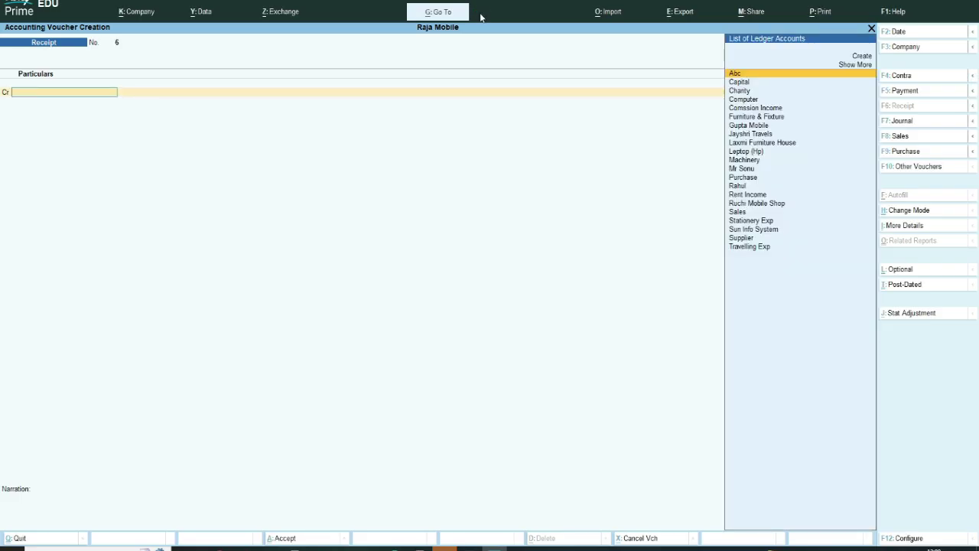
Step: Quit voucher entry and open Outstandings > Bills Receivable
{"action": "key", "text": "Escape"}
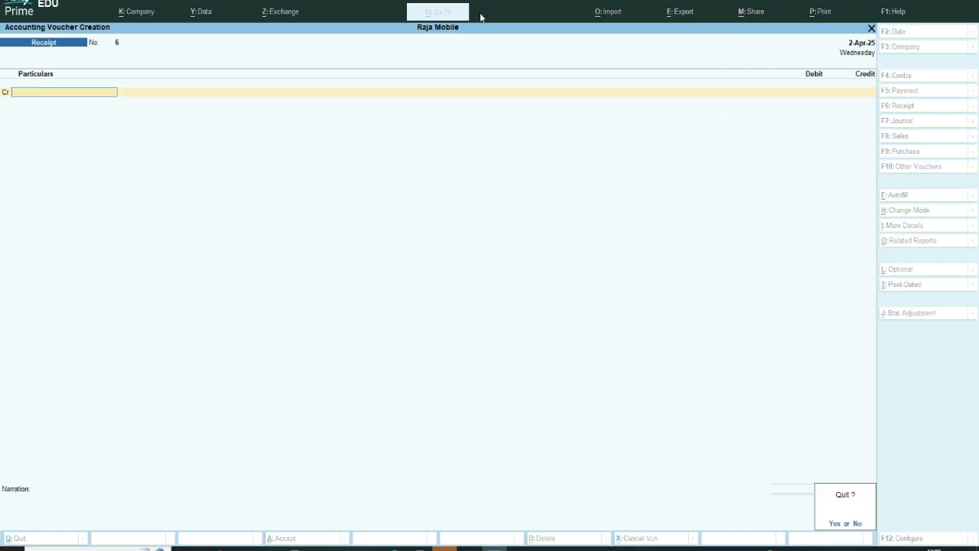
{"action": "key", "text": "Return"}
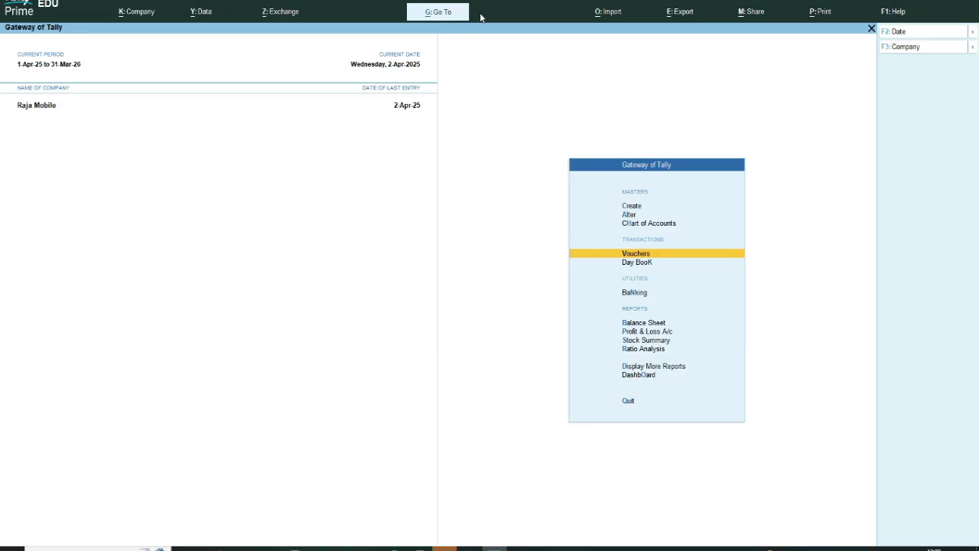
{"action": "key", "text": "Down"}
{"action": "key", "text": "Down"}
{"action": "key", "text": "Down"}
{"action": "key", "text": "Down"}
{"action": "key", "text": "Down"}
{"action": "key", "text": "Down"}
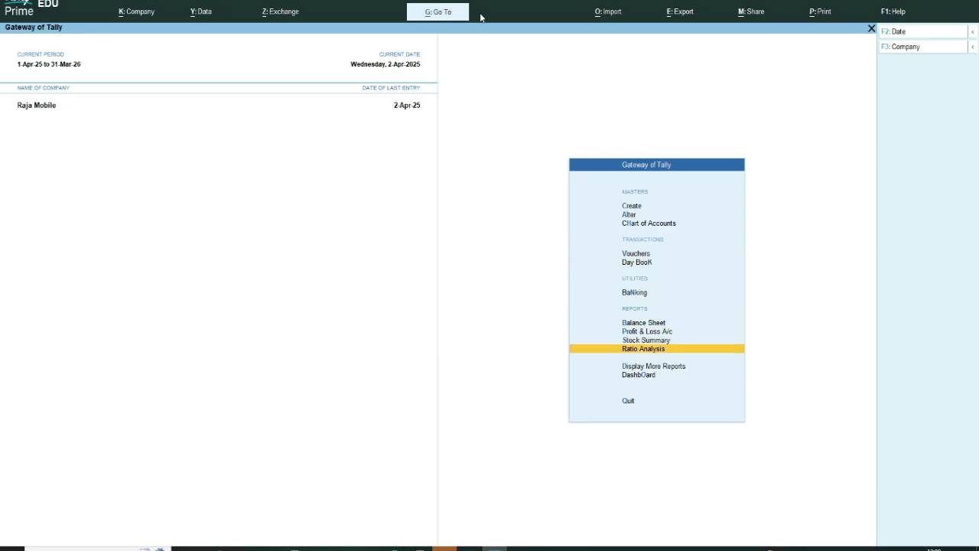
{"action": "key", "text": "Down"}
{"action": "key", "text": "Return"}
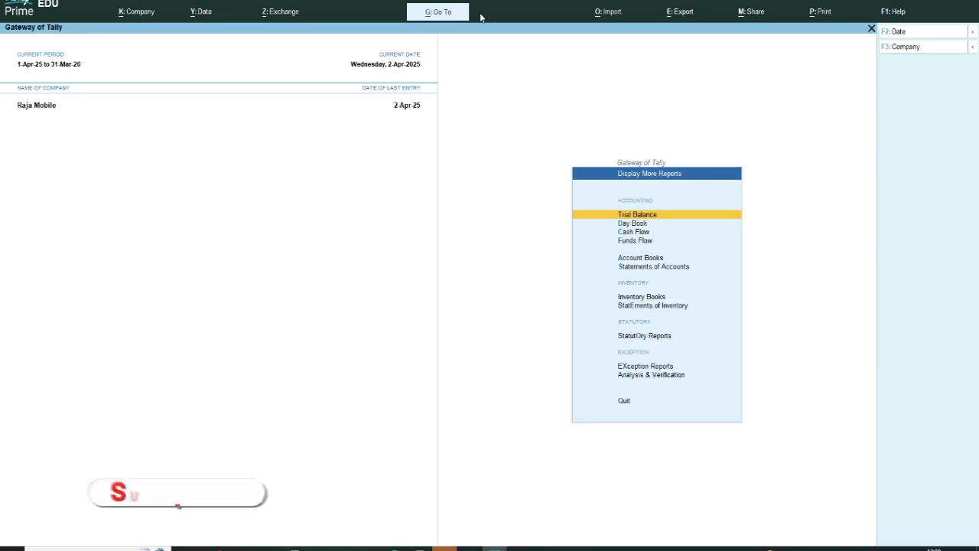
{"action": "key", "text": "Down"}
{"action": "key", "text": "Down"}
{"action": "key", "text": "Down"}
{"action": "key", "text": "Down"}
{"action": "key", "text": "Down"}
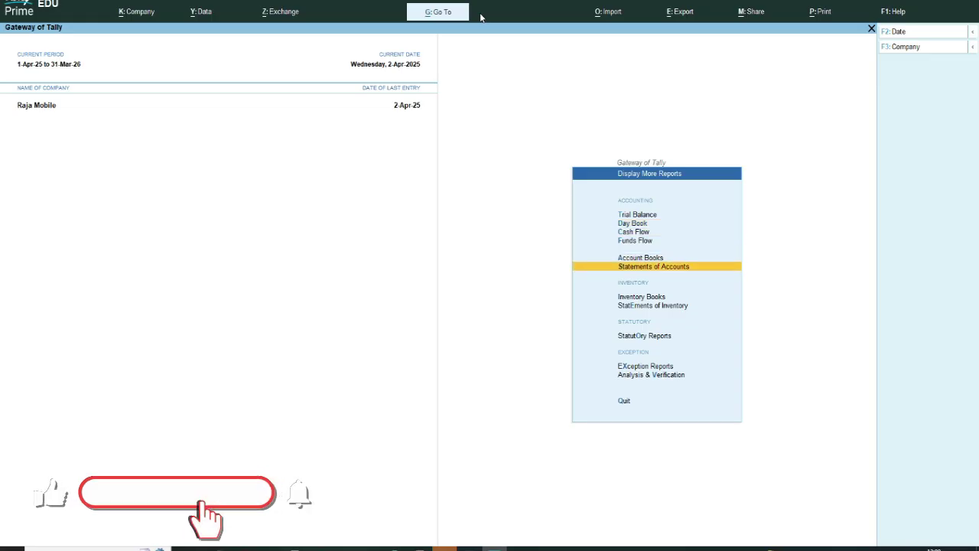
{"action": "key", "text": "Return"}
{"action": "key", "text": "Return"}
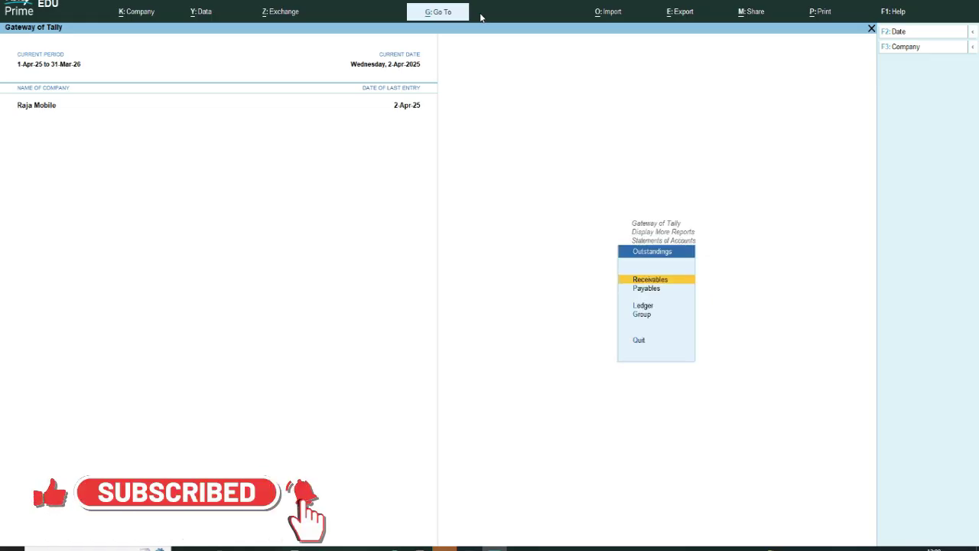
{"action": "key", "text": "Return"}
{"action": "key", "text": "Down"}
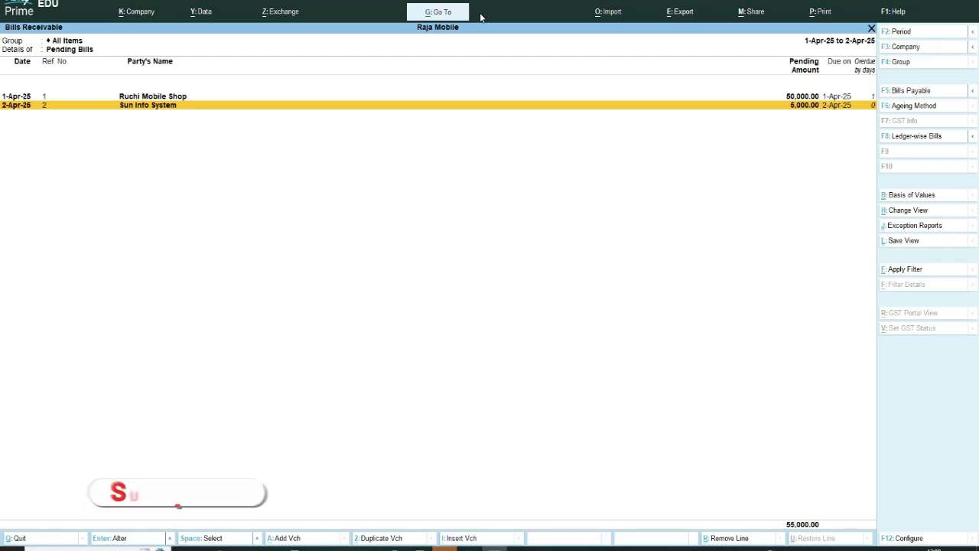
Step: Expand Sun Info System's bill 2 to check sales 2 and receipt 5, leaving 5,000 pending
{"action": "key", "text": "shift+Return"}
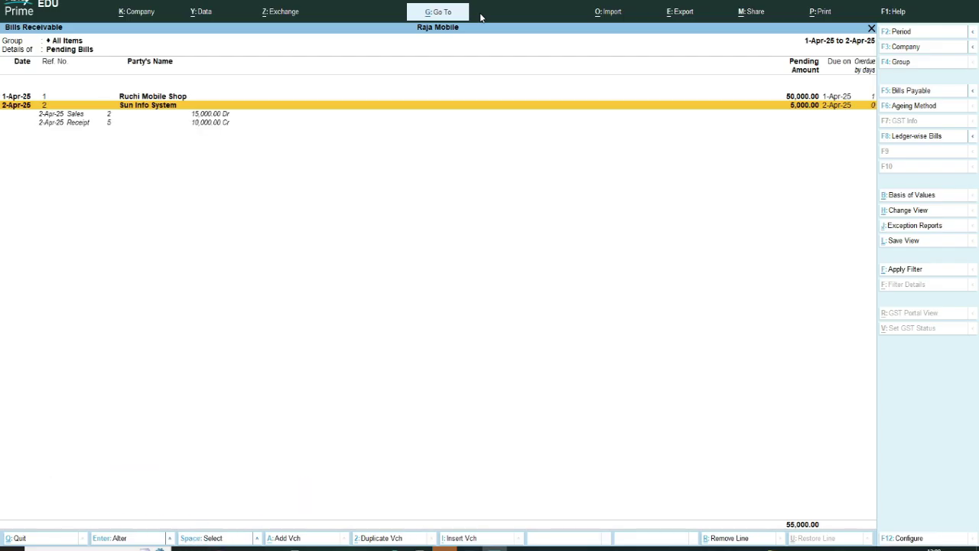
{"action": "key", "text": "Down"}
{"action": "key", "text": "Down"}
{"action": "key", "text": "Up"}
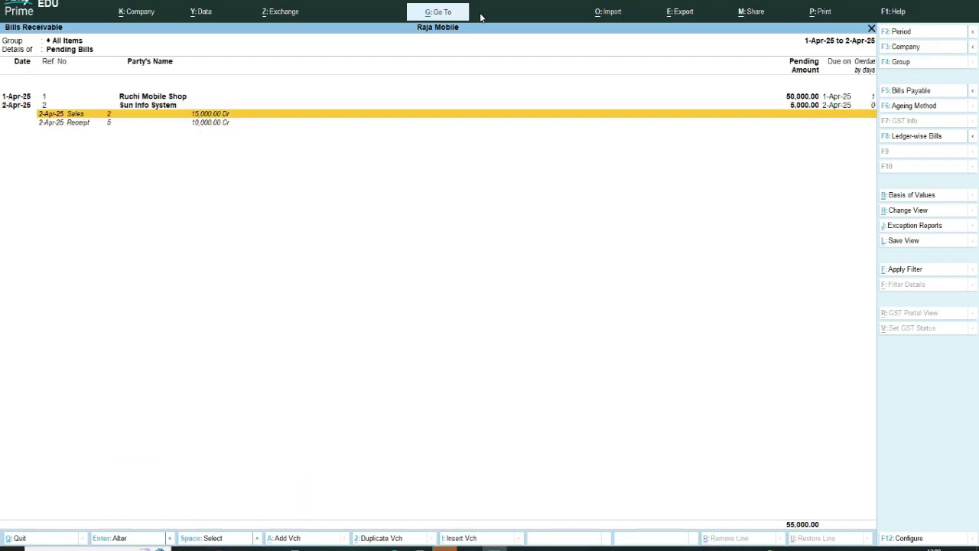
{"action": "key", "text": "Down"}
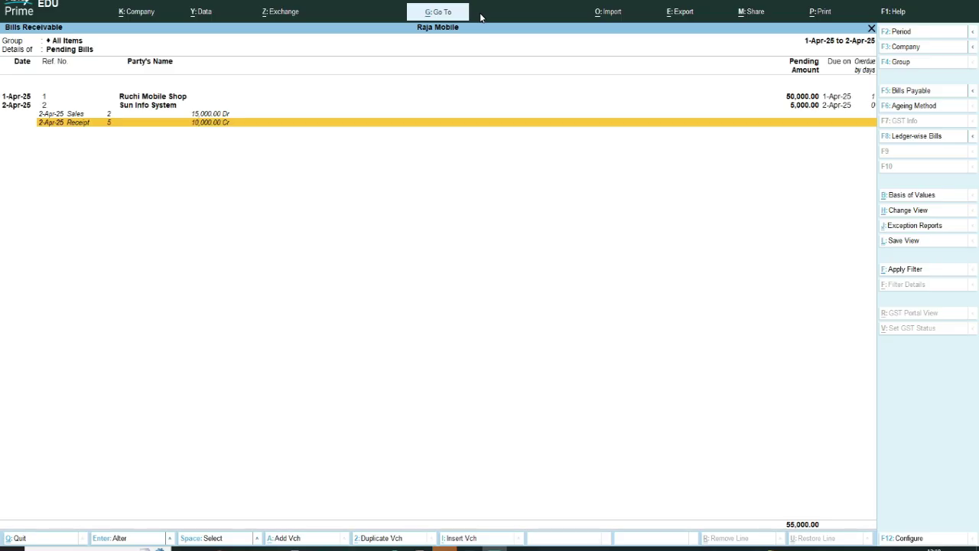
{"action": "key", "text": "Escape"}
{"action": "key", "text": "Escape"}
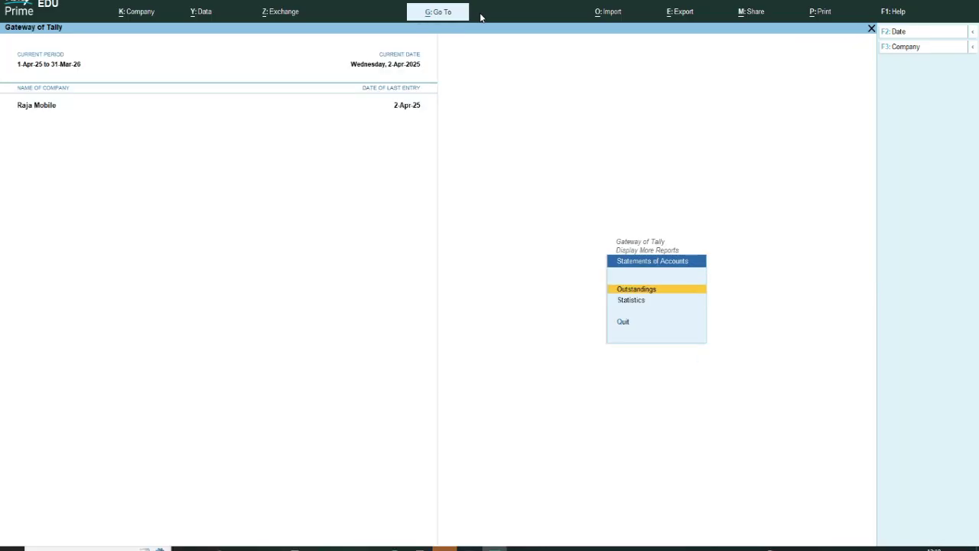